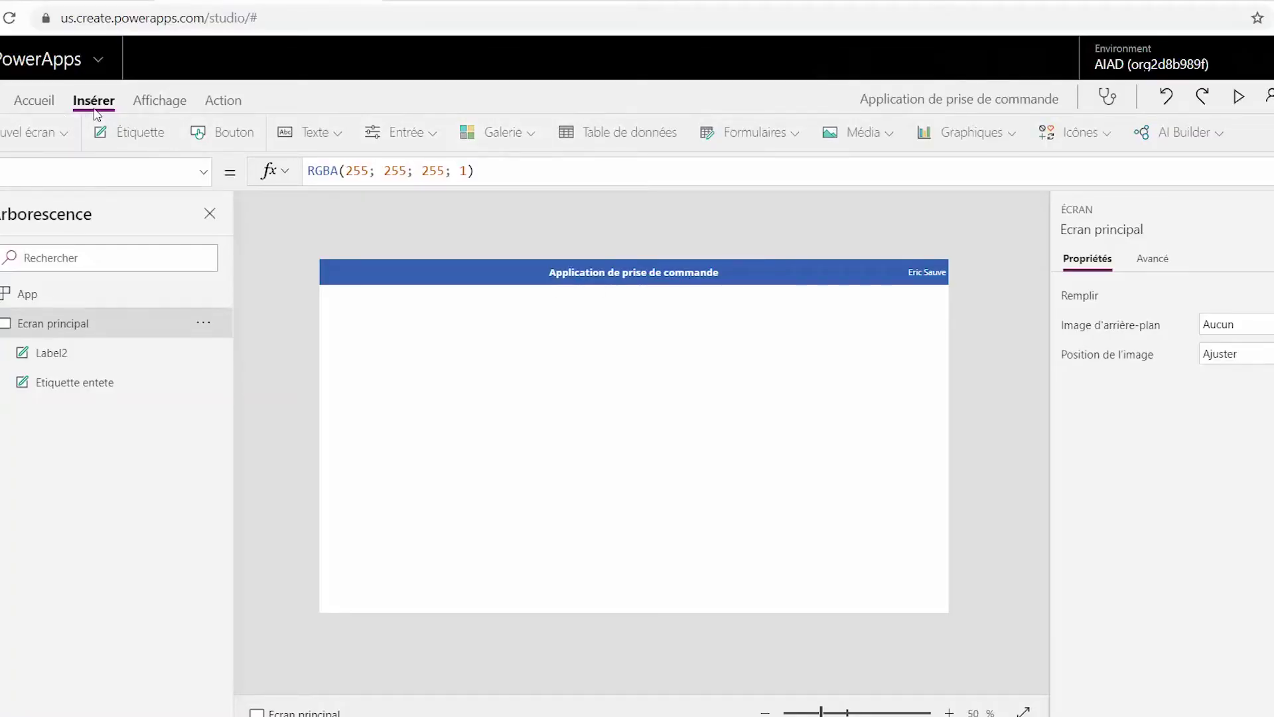
- Insert a horizontal gallery on the main screen and choose the import-from-Excel connector as its data source
{"action": "left_click", "coordinate": [509, 141]}
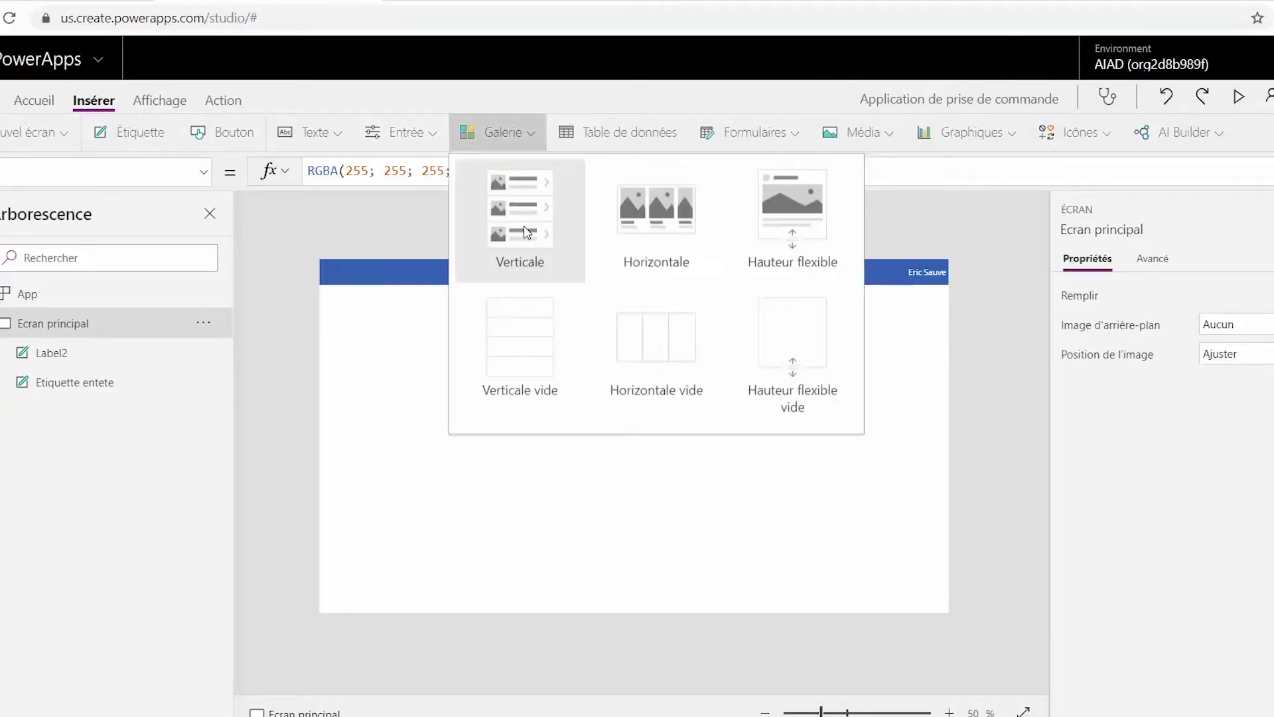
{"action": "left_click", "coordinate": [662, 225]}
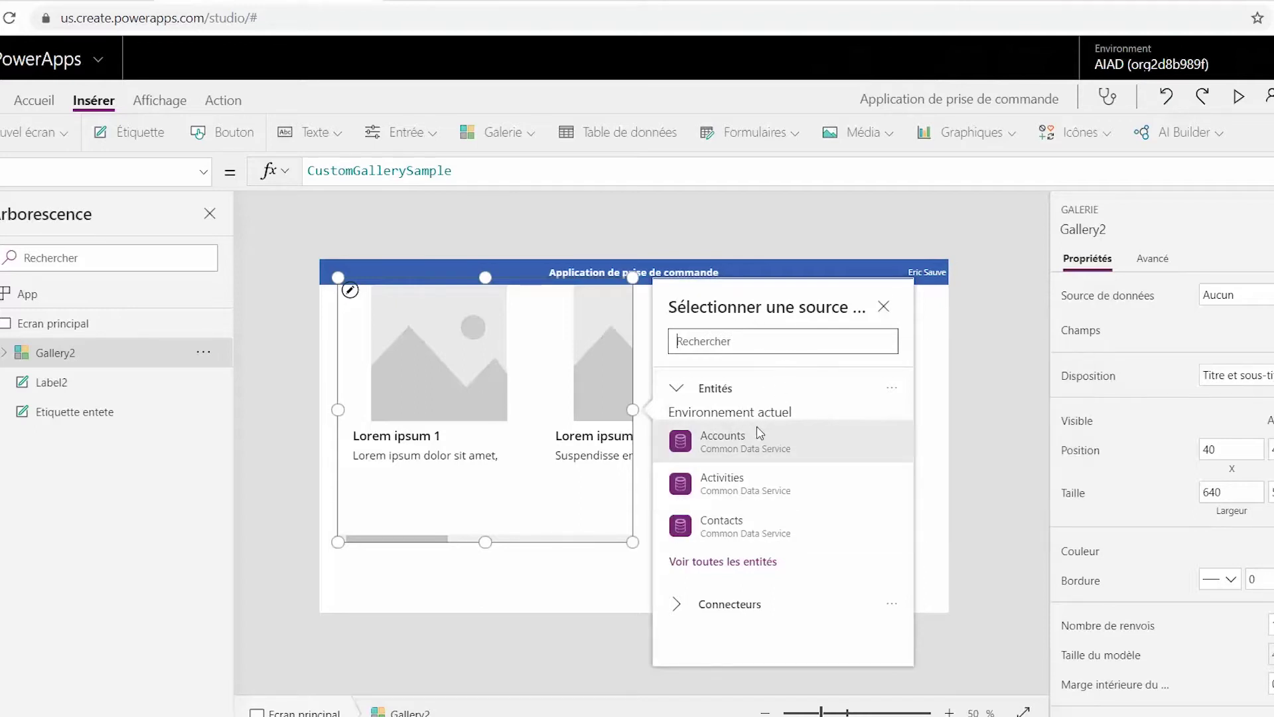
{"action": "left_click", "coordinate": [686, 391]}
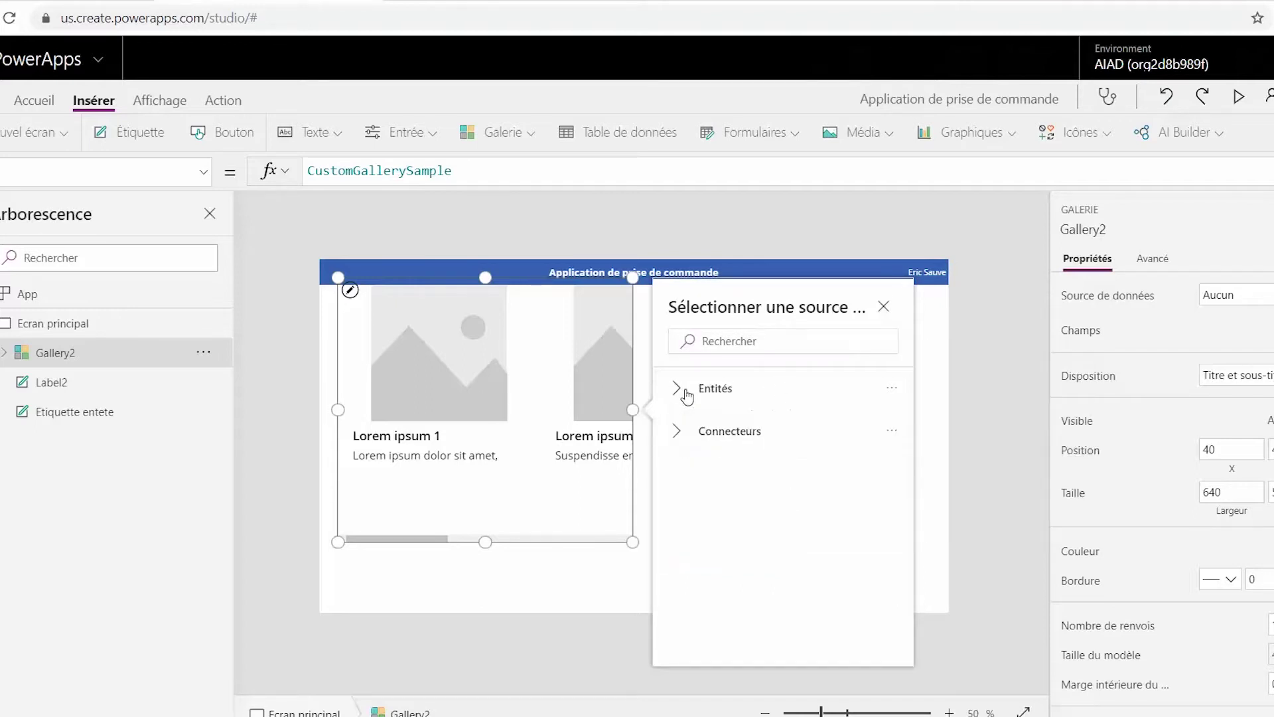
{"action": "left_click", "coordinate": [698, 434]}
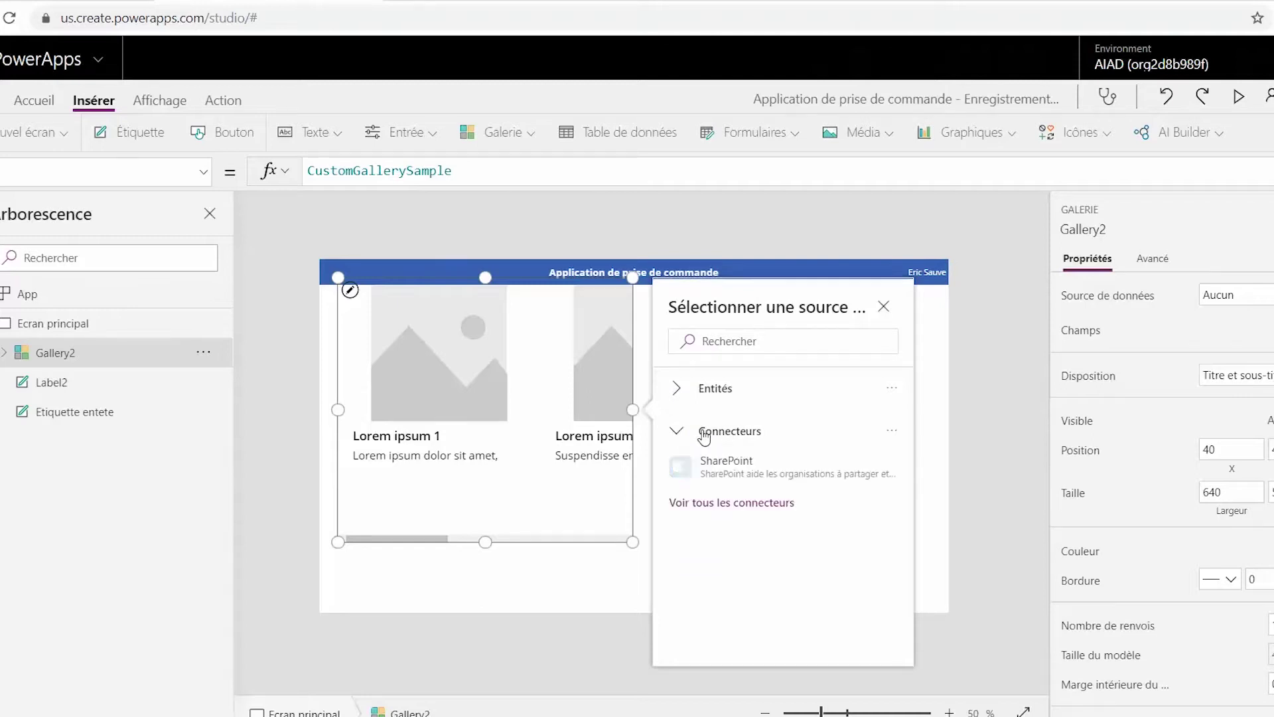
{"action": "left_click", "coordinate": [747, 505]}
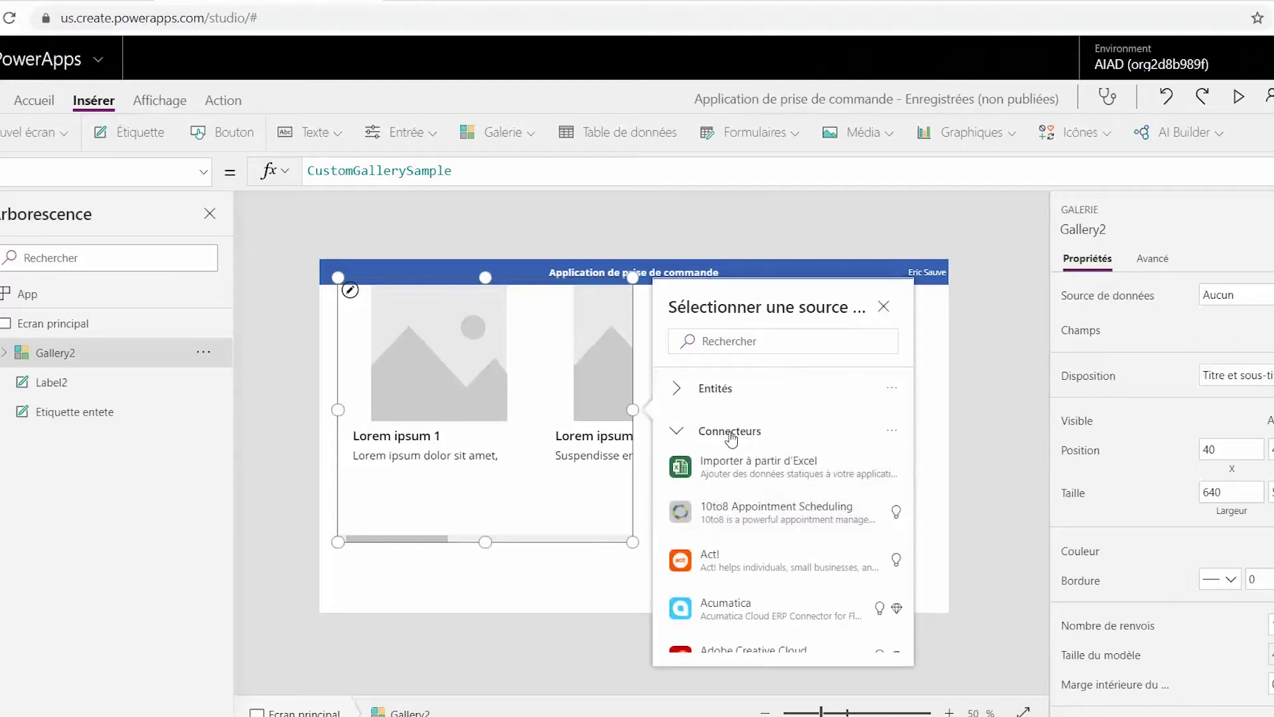
{"action": "mouse_move", "coordinate": [777, 469]}
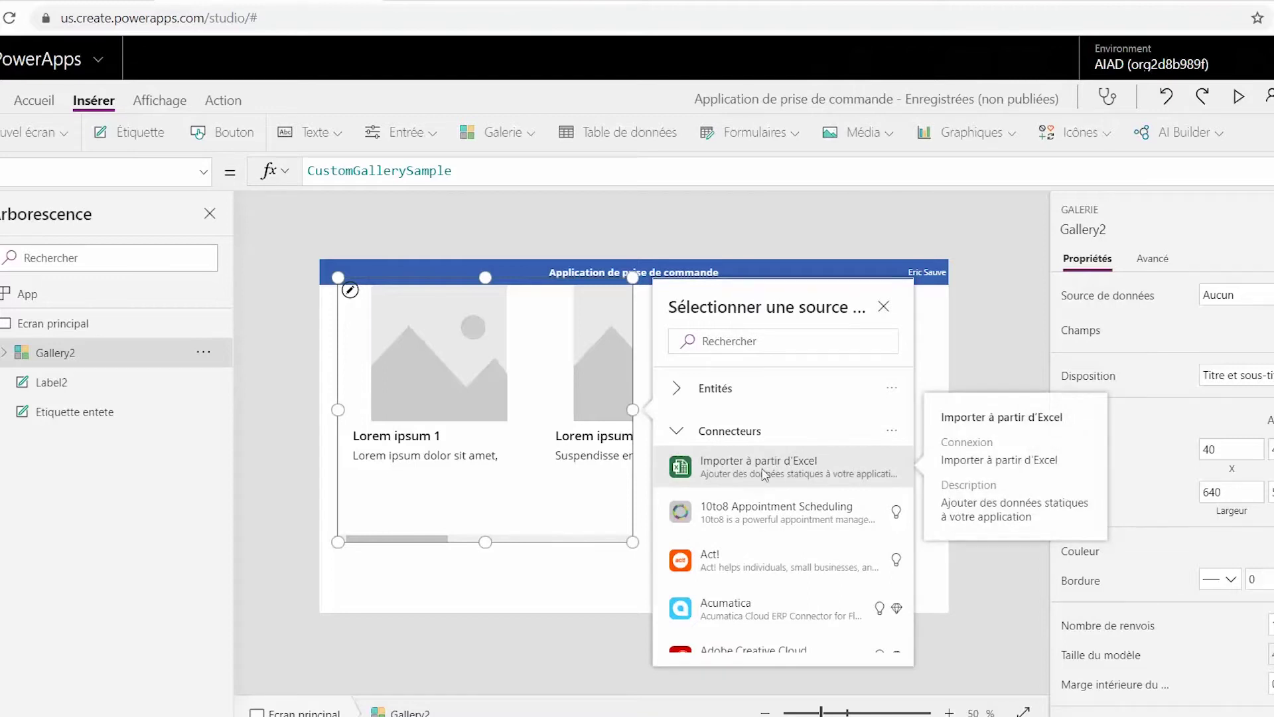
{"action": "left_click", "coordinate": [764, 341]}
{"action": "type", "text": "excel"}
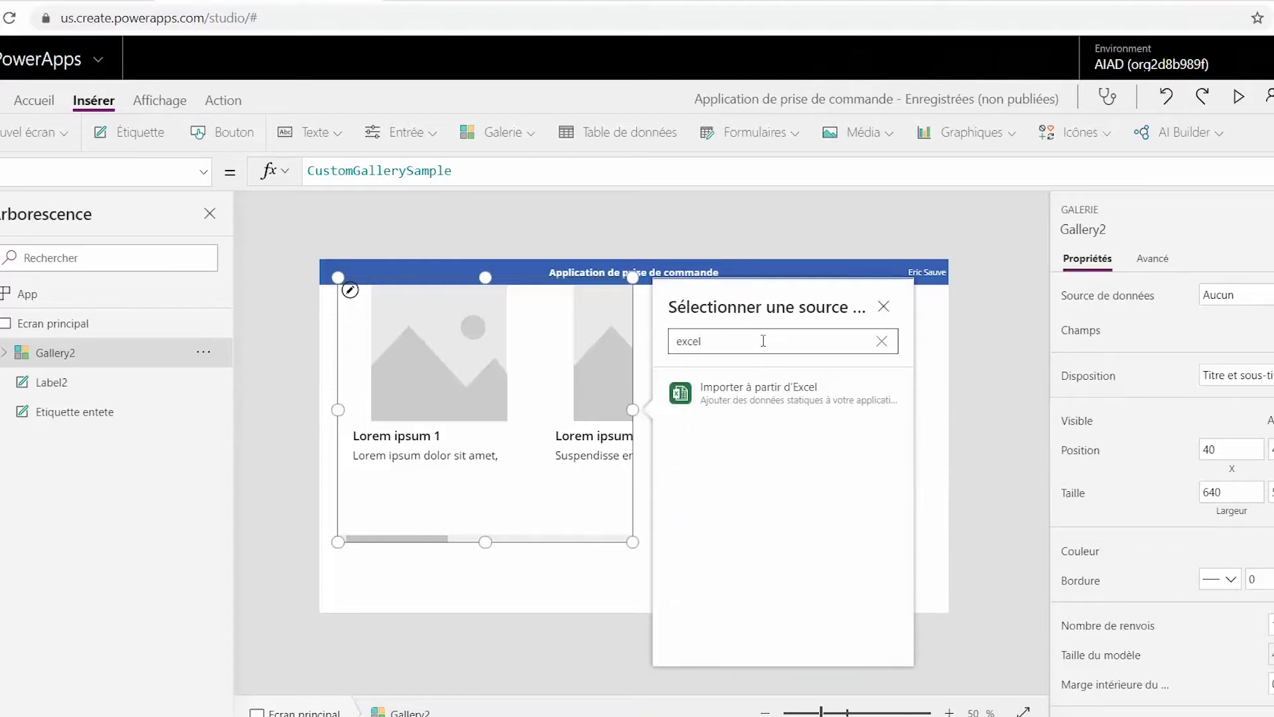
{"action": "left_click", "coordinate": [742, 404]}
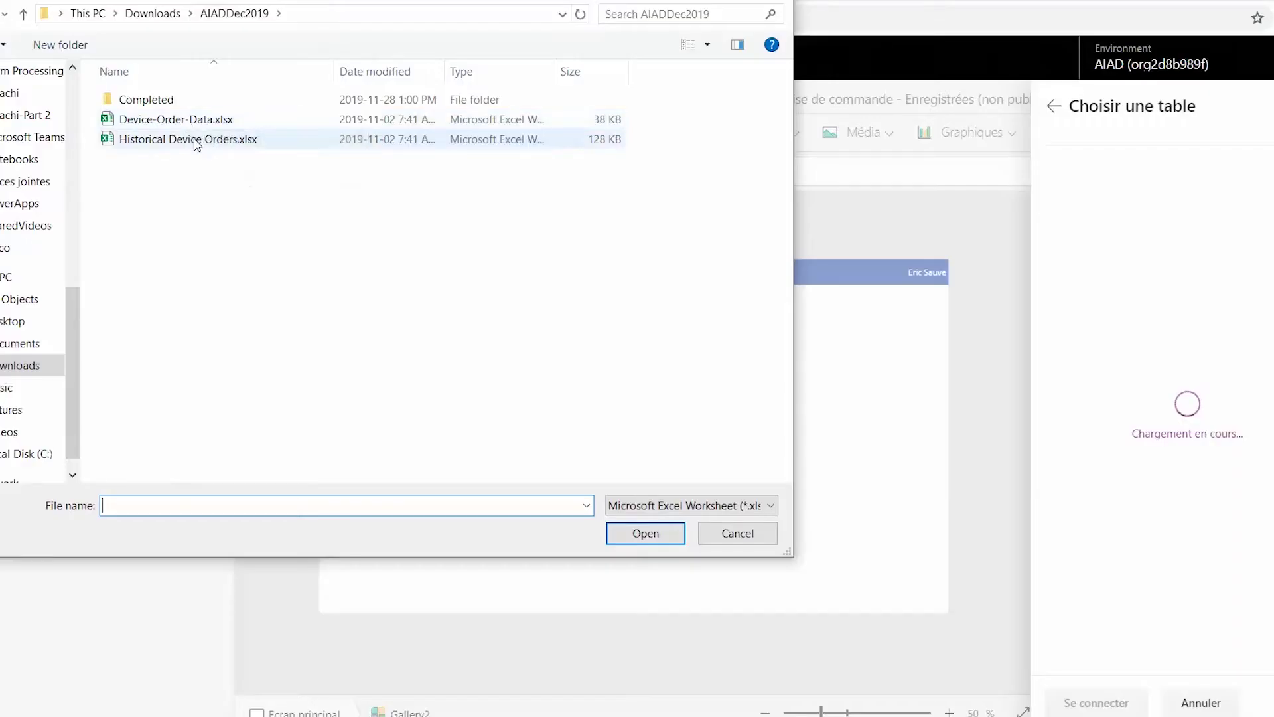
- Import Device-Order-Data.xlsx and connect its Devices and Manufacturers tables
{"action": "left_click", "coordinate": [217, 121]}
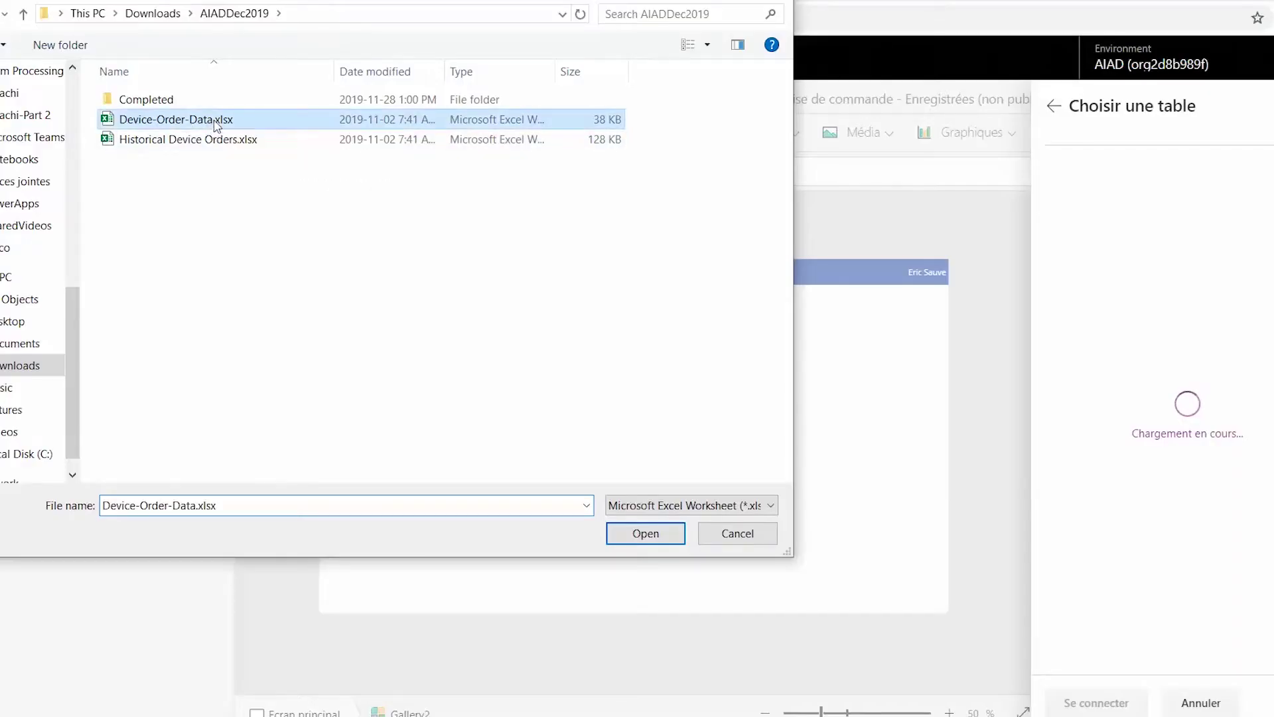
{"action": "left_click", "coordinate": [644, 539]}
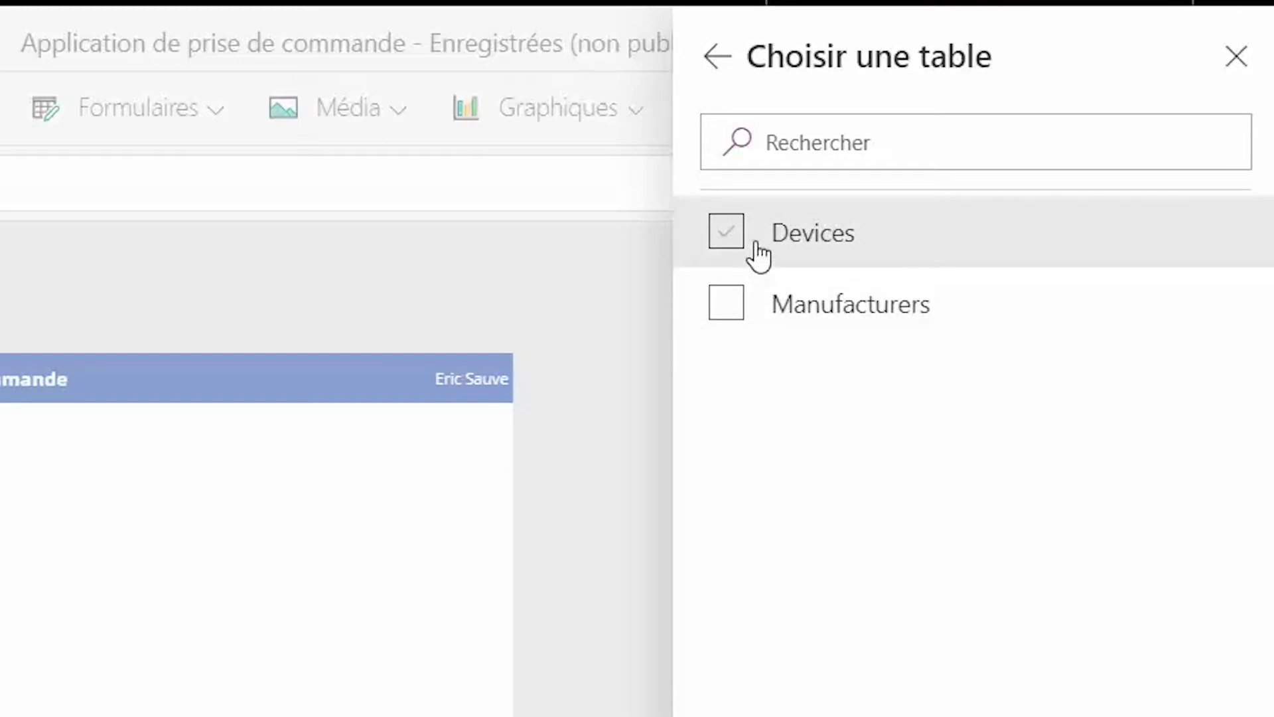
{"action": "left_click", "coordinate": [730, 242]}
{"action": "left_click", "coordinate": [730, 307]}
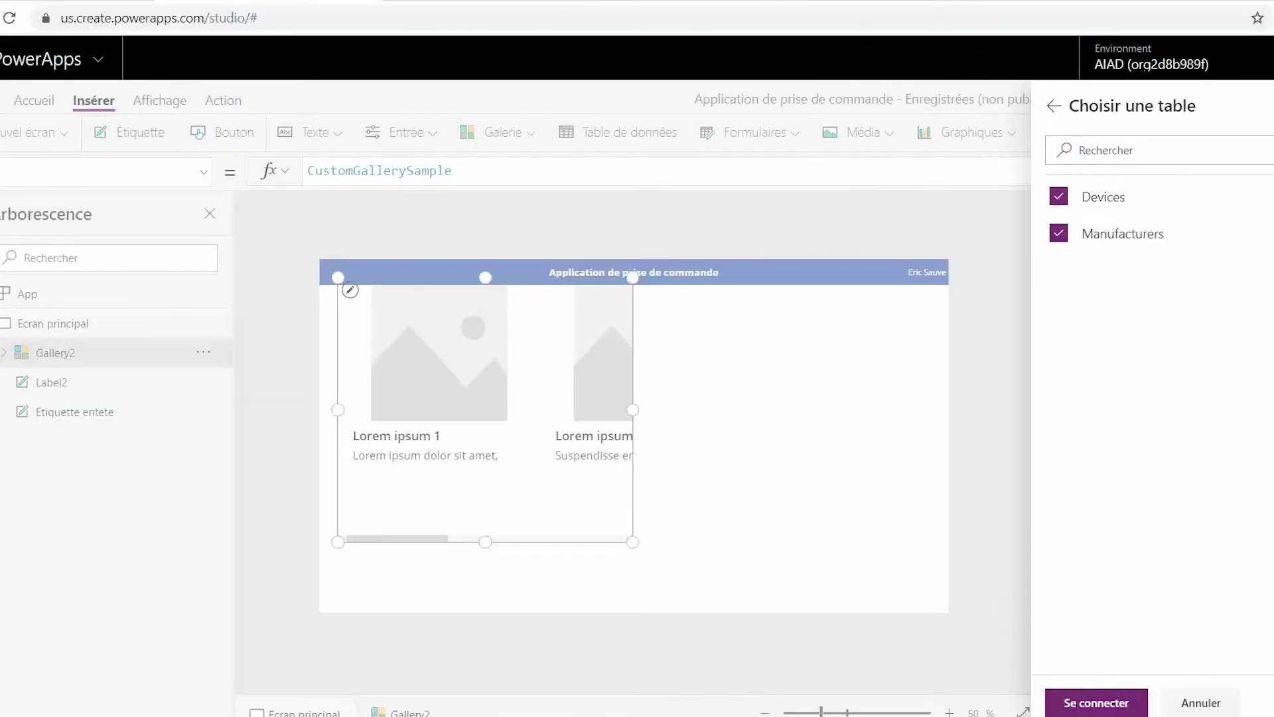
{"action": "left_click", "coordinate": [1111, 705]}
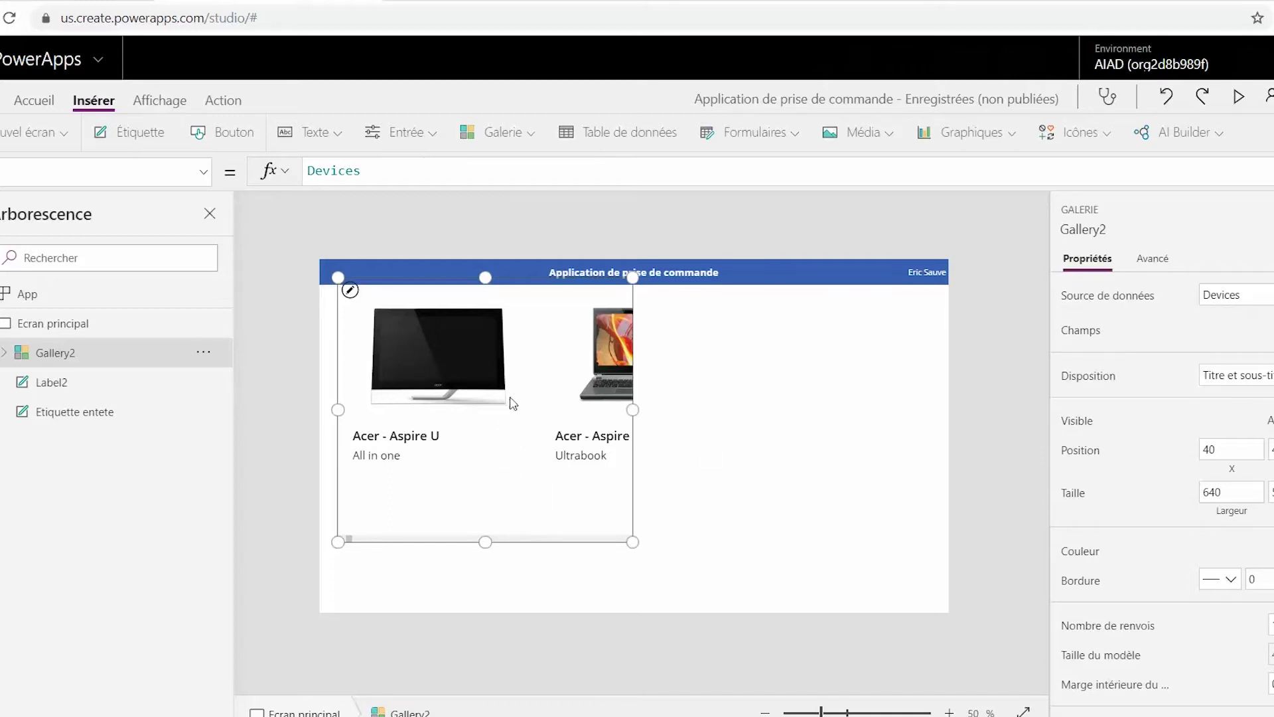
- Place the device gallery just below the header at X 212, widen it to 1154, and extend its lower edge slightly
{"action": "left_click_drag", "start_coordinate": [513, 275], "coordinate": [592, 285]}
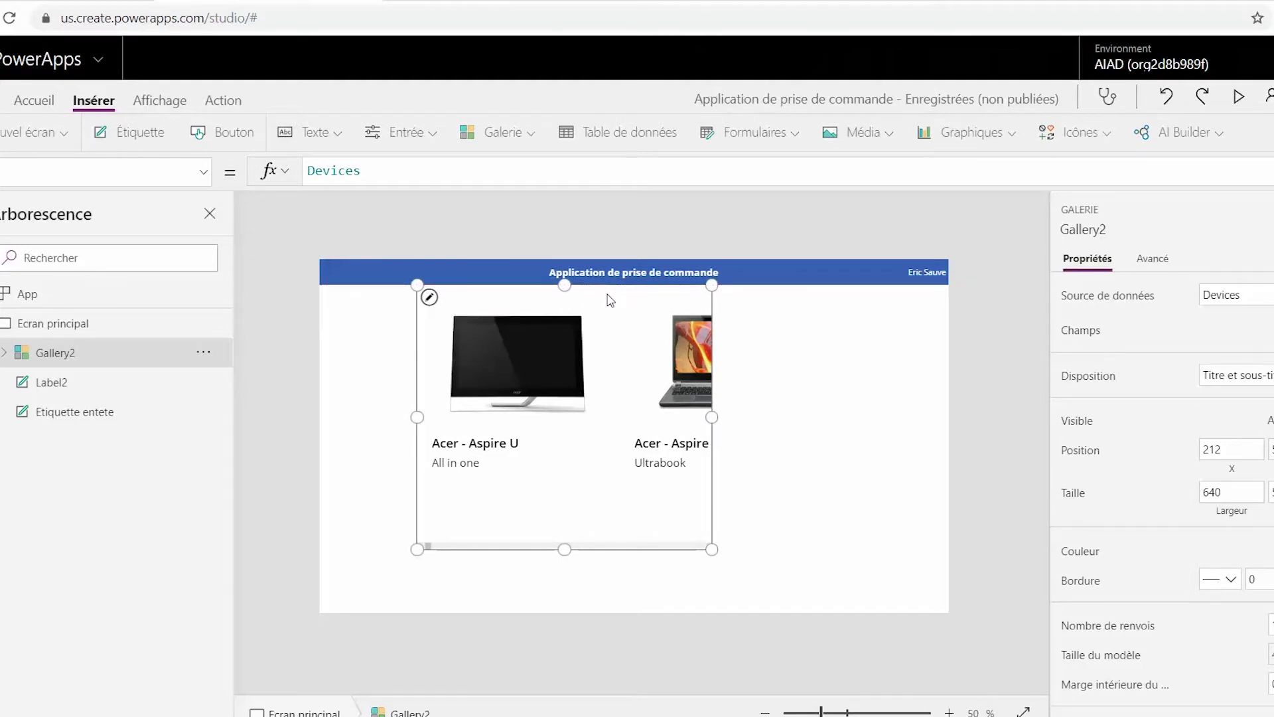
{"action": "left_click_drag", "start_coordinate": [713, 418], "coordinate": [970, 421]}
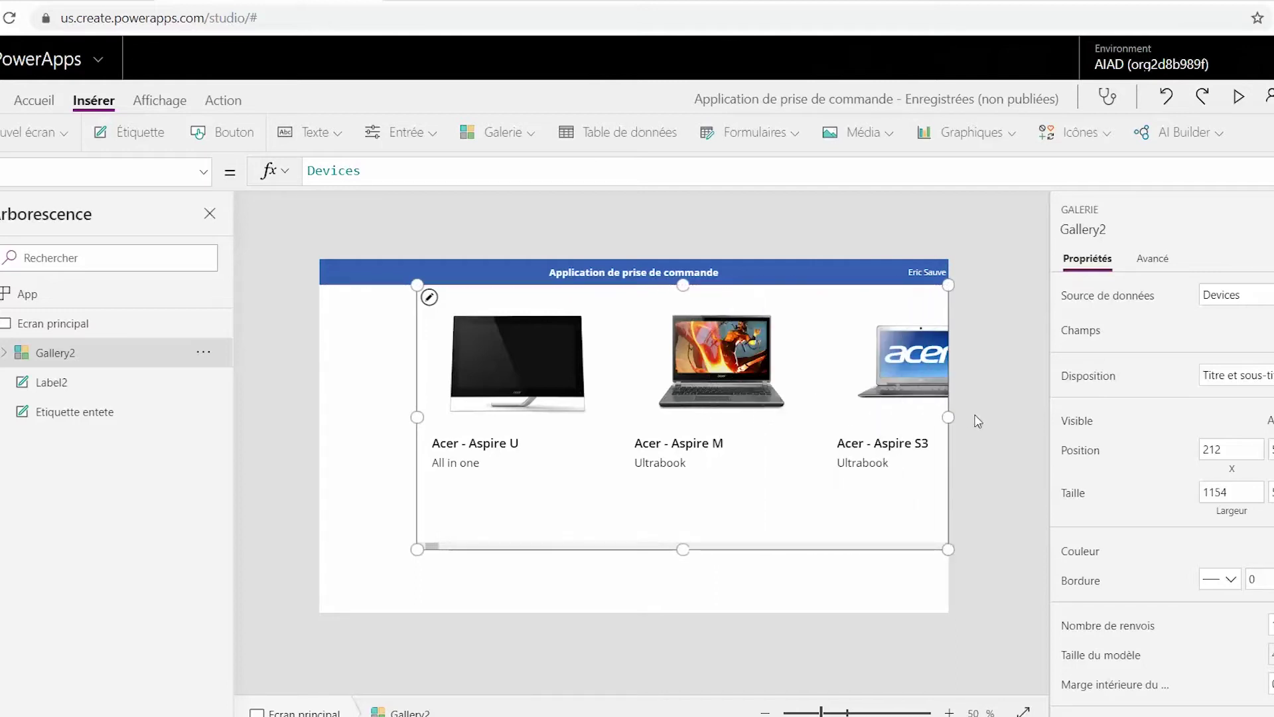
{"action": "left_click_drag", "start_coordinate": [683, 557], "coordinate": [684, 570]}
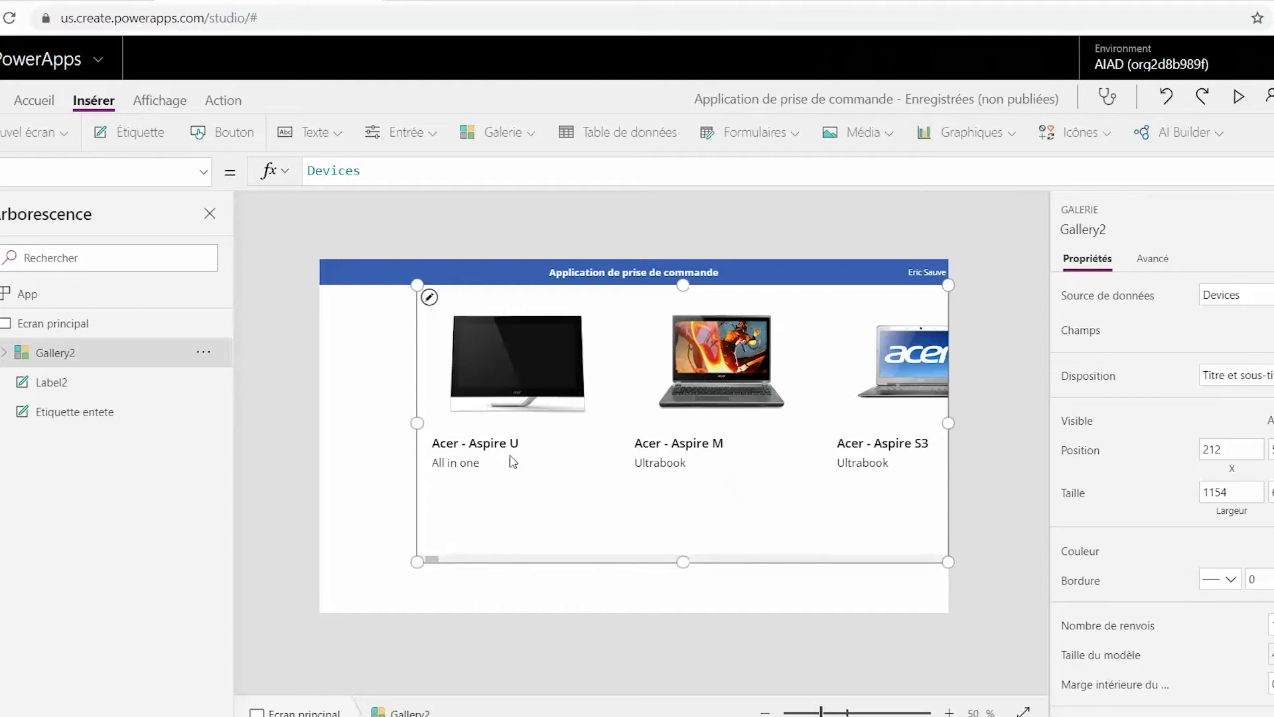
- Narrow the device gallery's item template to about half its width so that five devices fit across
{"action": "left_click", "coordinate": [430, 298]}
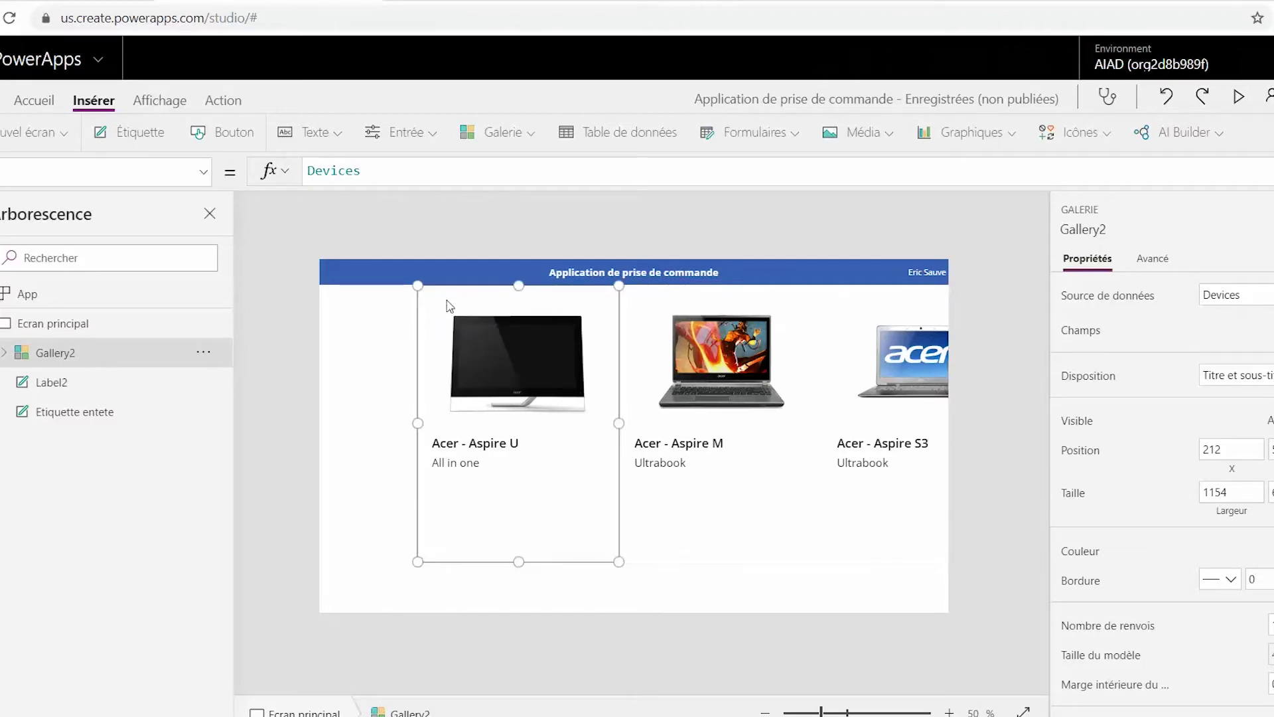
{"action": "left_click", "coordinate": [593, 426]}
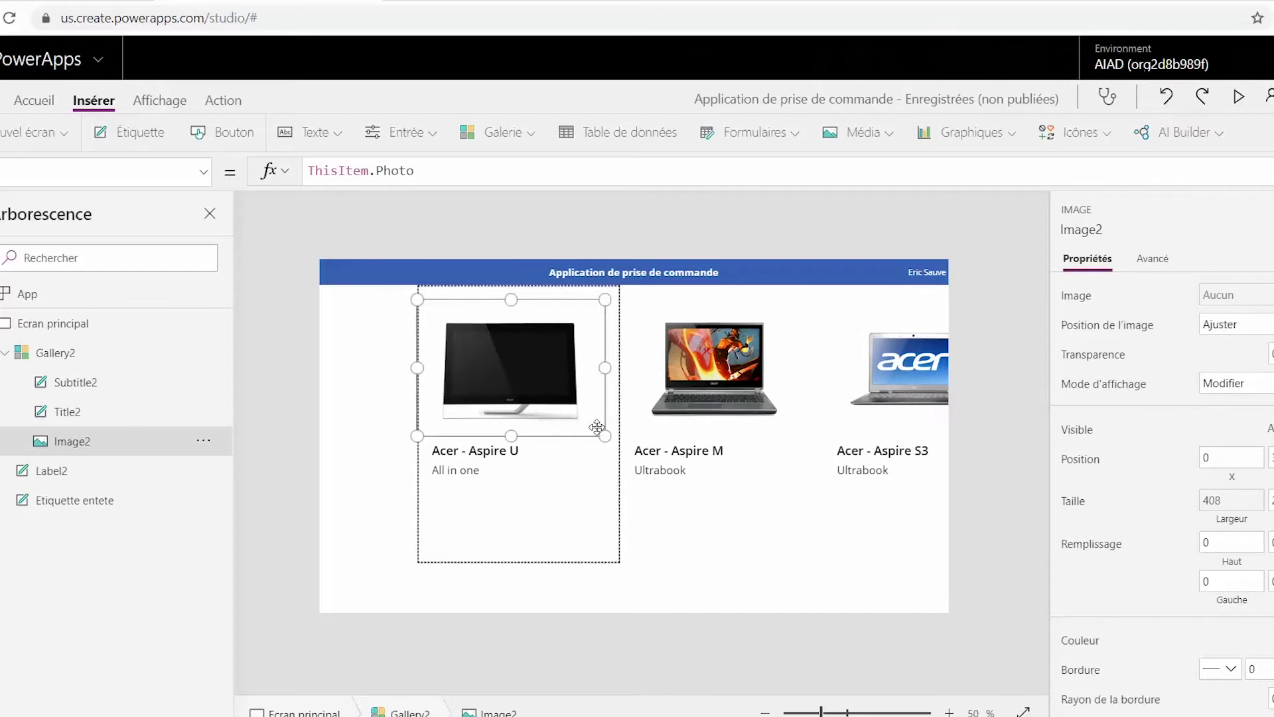
{"action": "left_click", "coordinate": [544, 517]}
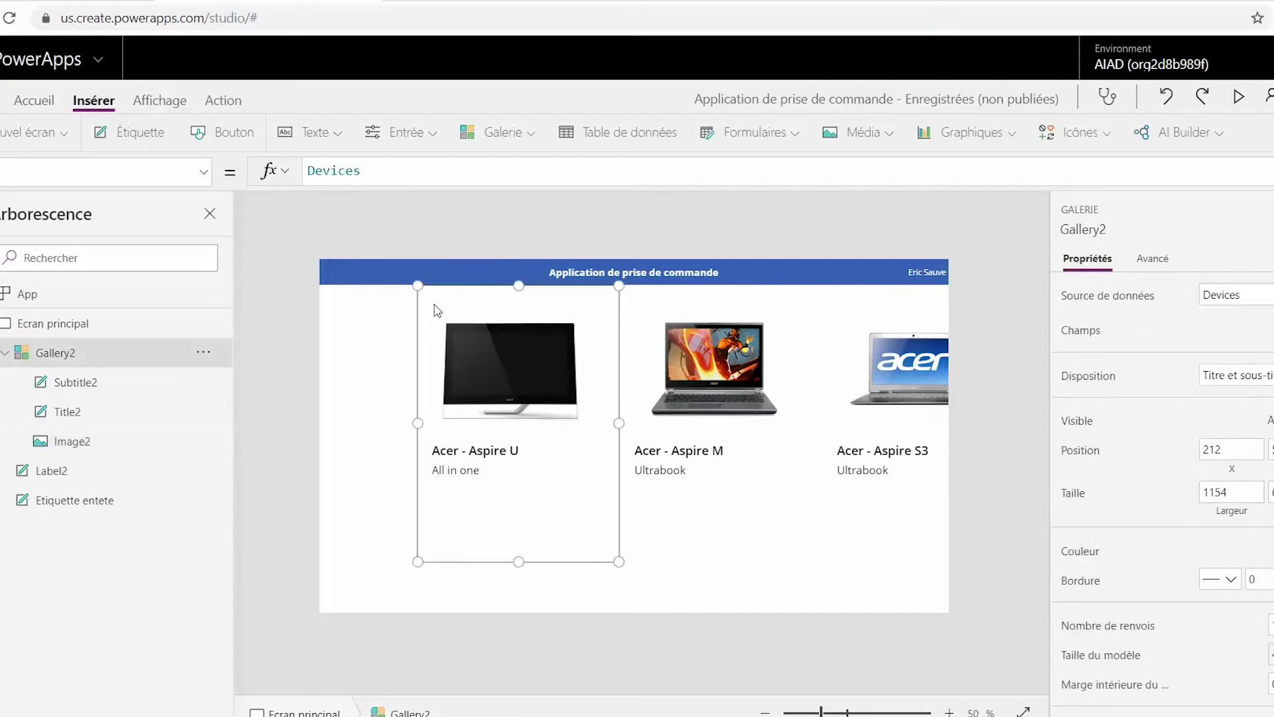
{"action": "left_click_drag", "start_coordinate": [616, 424], "coordinate": [524, 422]}
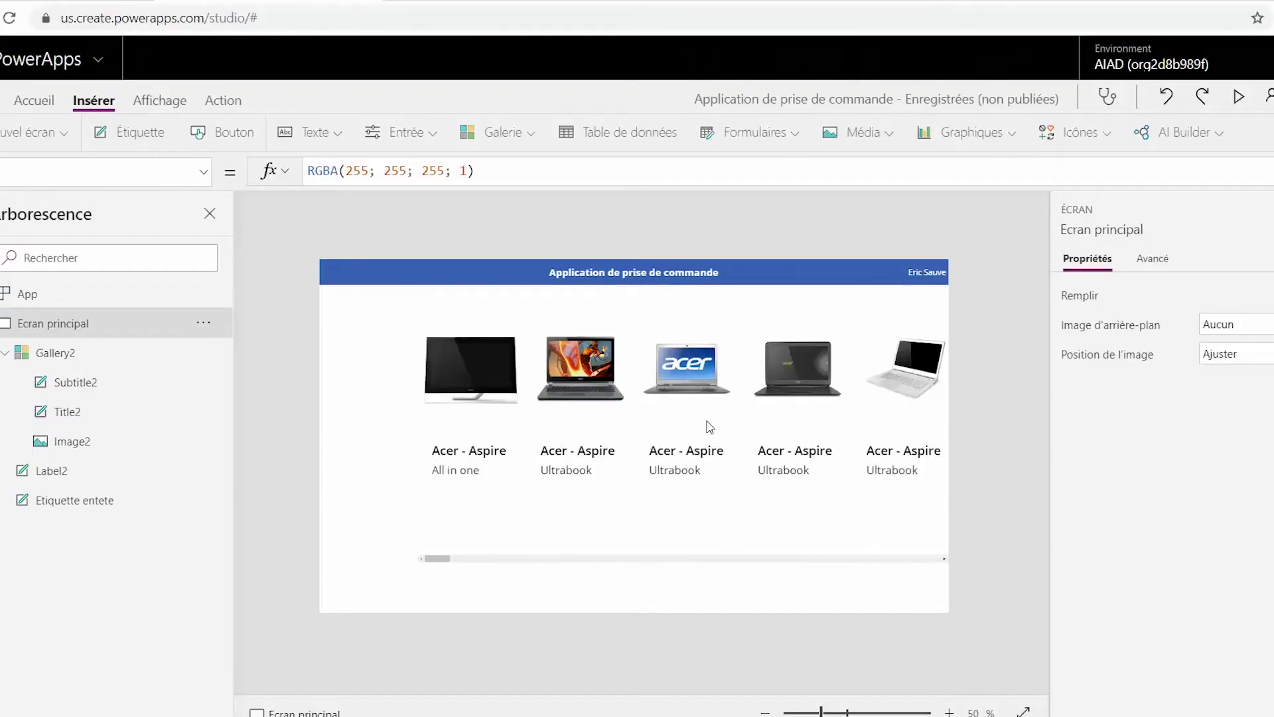
{"action": "left_click_drag", "start_coordinate": [441, 558], "coordinate": [458, 538]}
- Insert a vertical gallery on the main screen with Manufacturers as its data source
{"action": "left_click", "coordinate": [511, 130]}
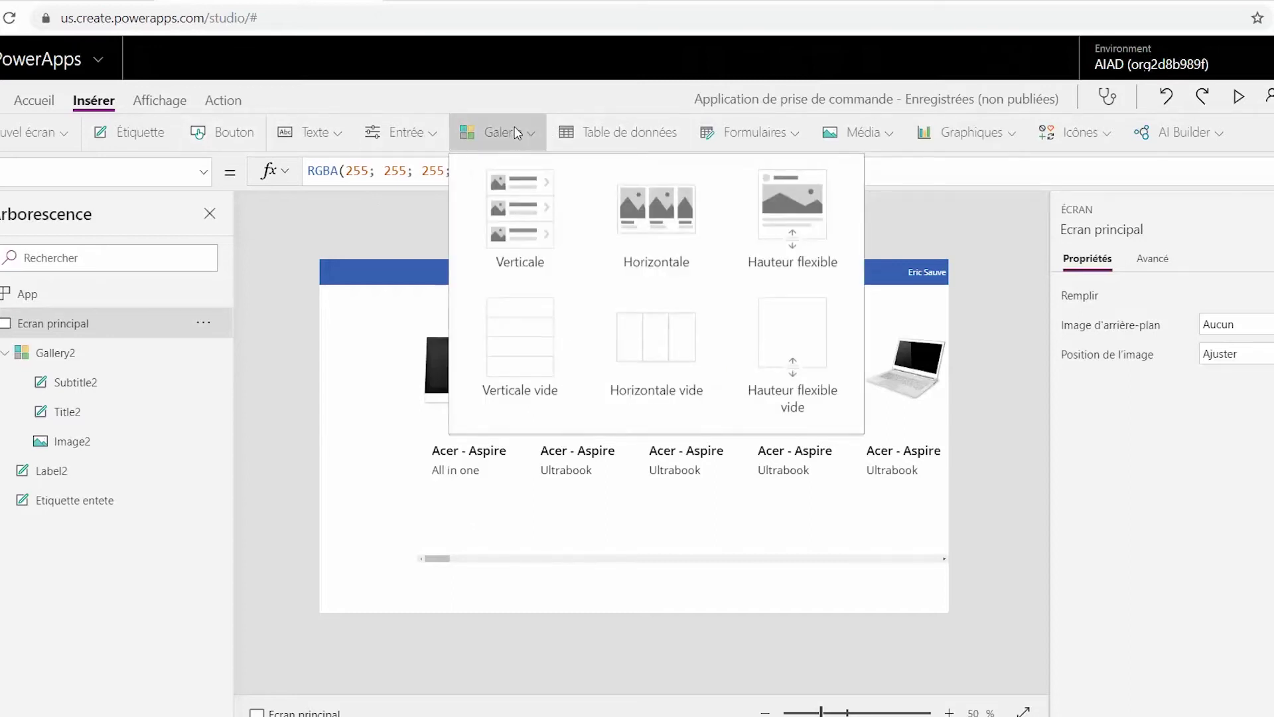
{"action": "left_click", "coordinate": [541, 222]}
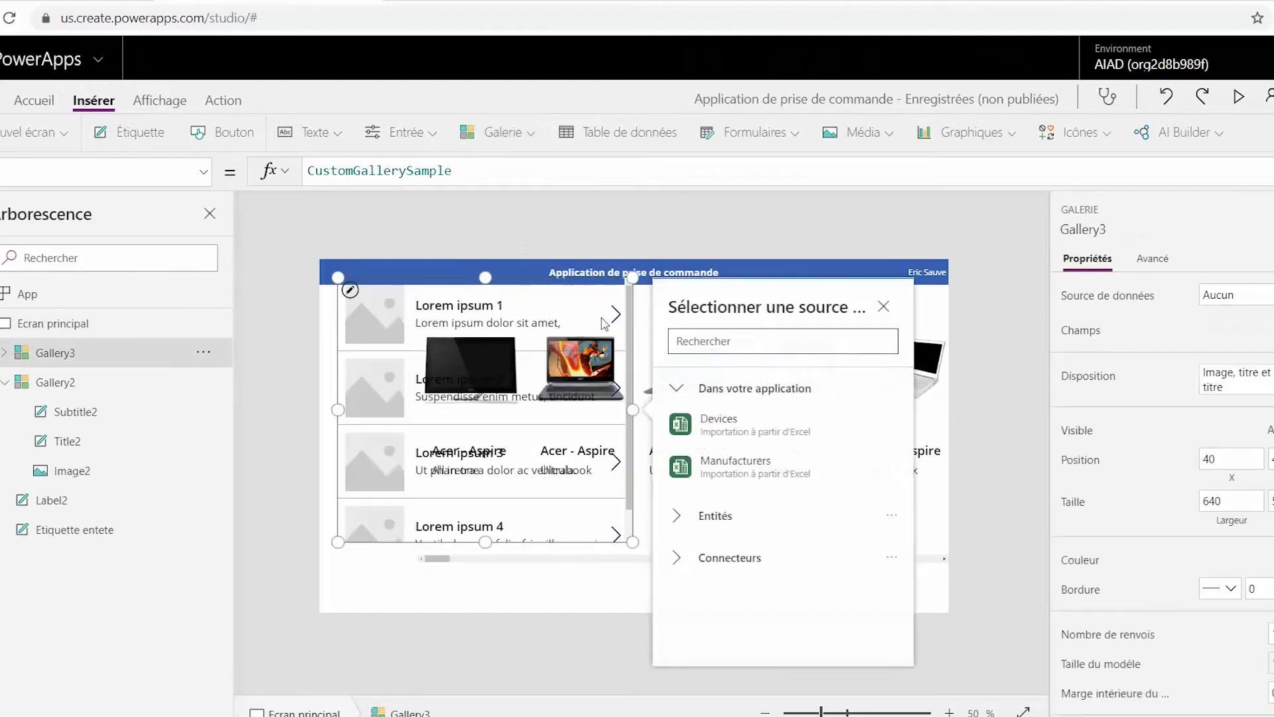
{"action": "left_click", "coordinate": [785, 484]}
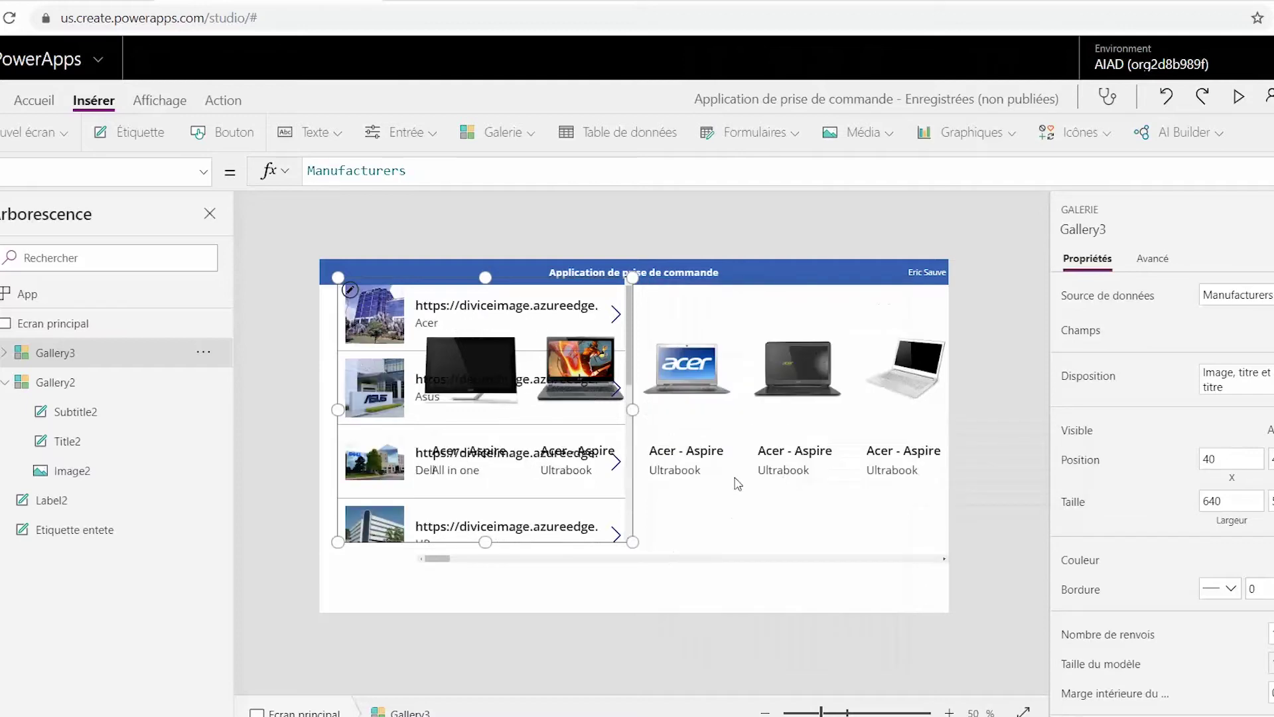
- Fit the manufacturers gallery beside the device gallery at X 0, with a width of 212 and a matching lower edge
{"action": "left_click_drag", "start_coordinate": [634, 412], "coordinate": [498, 415]}
{"action": "left_click_drag", "start_coordinate": [422, 355], "coordinate": [405, 363]}
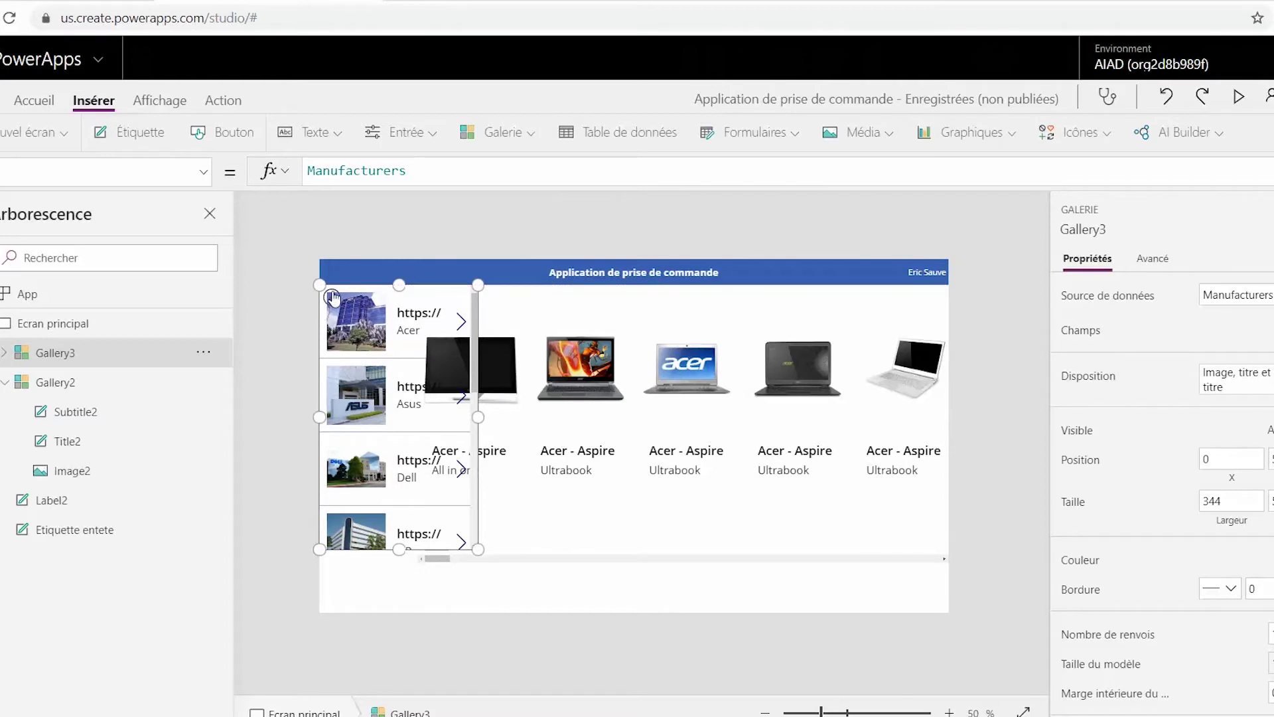
{"action": "mouse_move", "coordinate": [392, 430]}
{"action": "left_mouse_down"}
{"action": "mouse_move", "coordinate": [421, 437]}
{"action": "mouse_move", "coordinate": [396, 431]}
{"action": "left_mouse_up"}
{"action": "left_click_drag", "start_coordinate": [479, 421], "coordinate": [417, 421]}
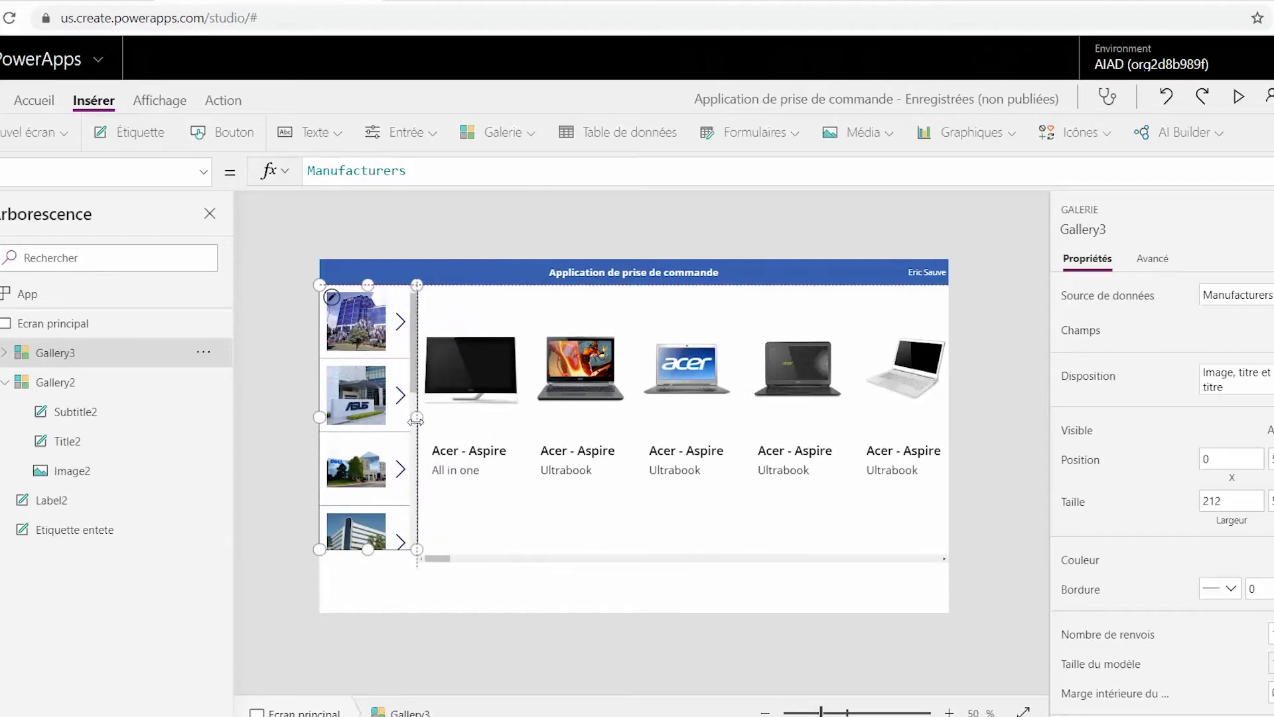
{"action": "left_click_drag", "start_coordinate": [416, 420], "coordinate": [416, 421]}
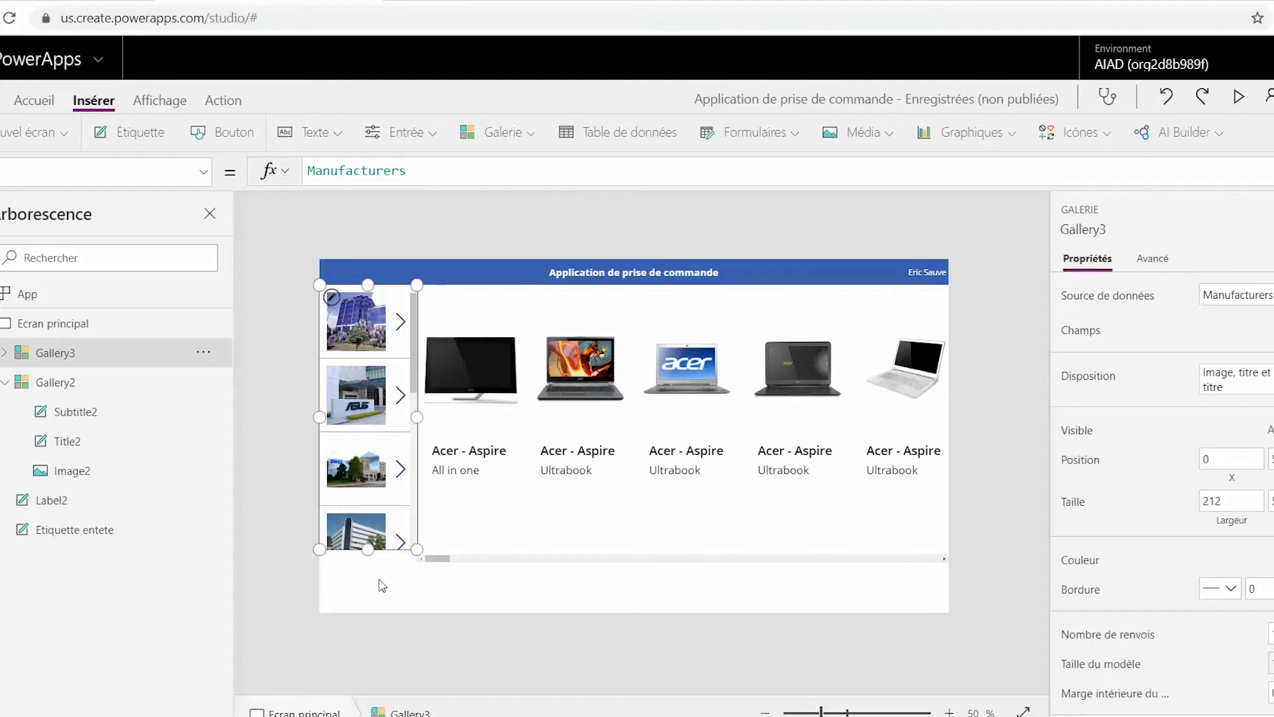
{"action": "left_click_drag", "start_coordinate": [372, 555], "coordinate": [372, 563]}
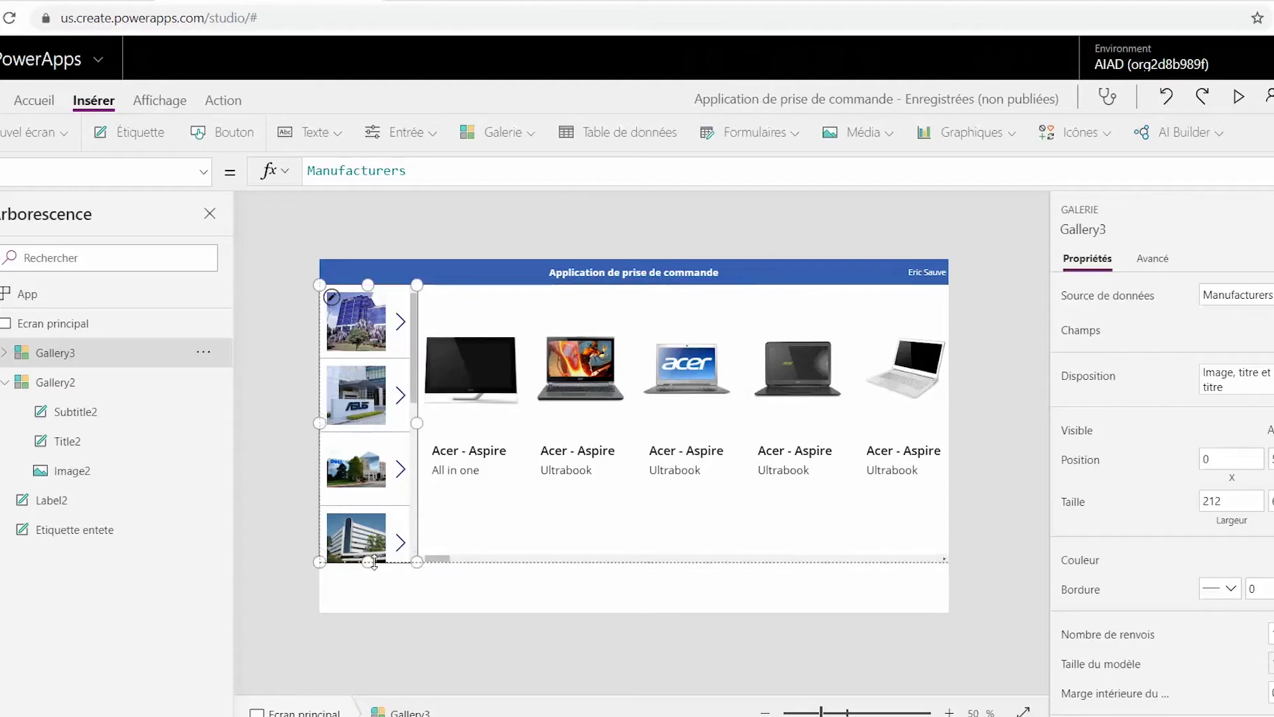
- Delete the next-arrow icon from the manufacturers gallery's item template
{"action": "left_click", "coordinate": [333, 298]}
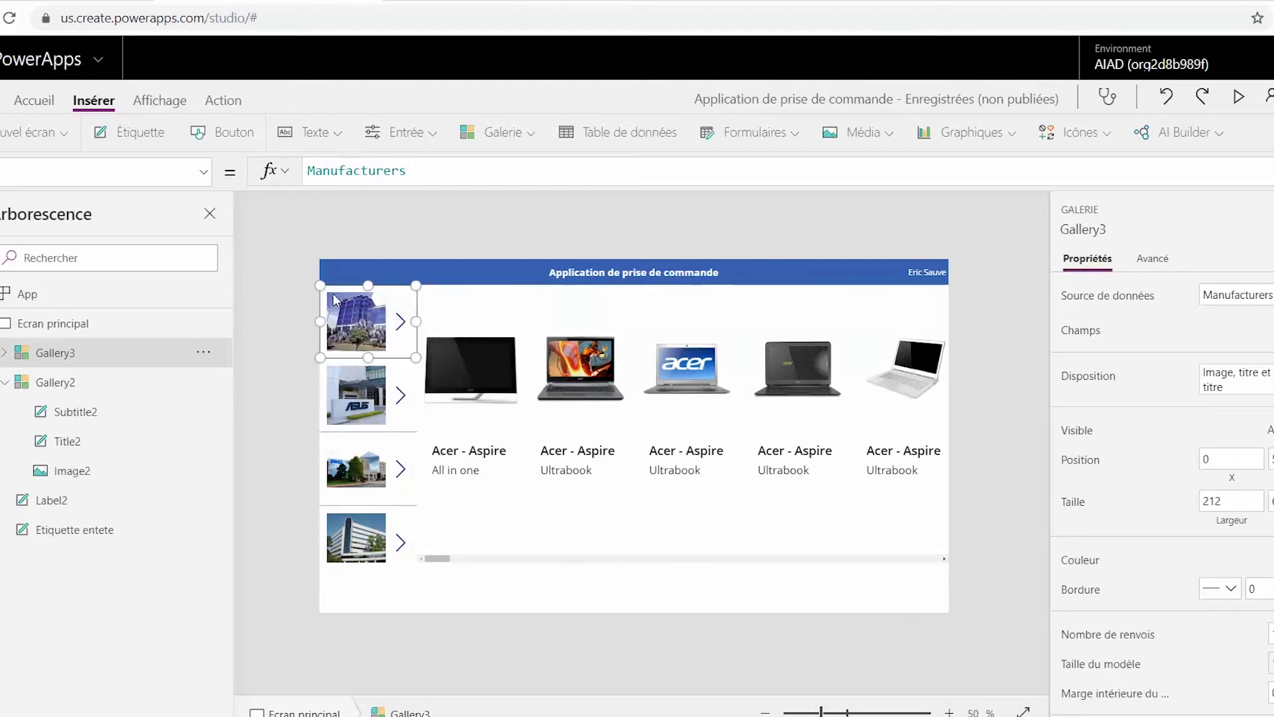
{"action": "left_click", "coordinate": [401, 323]}
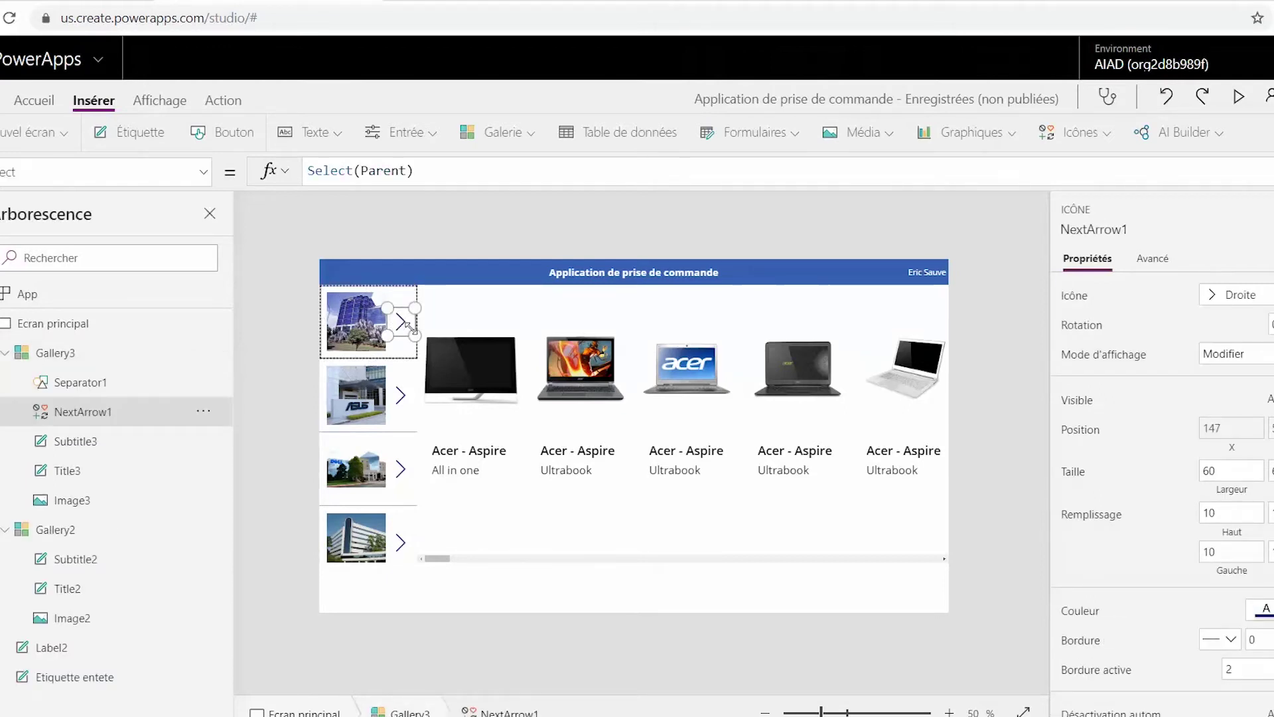
{"action": "key", "text": "Delete"}
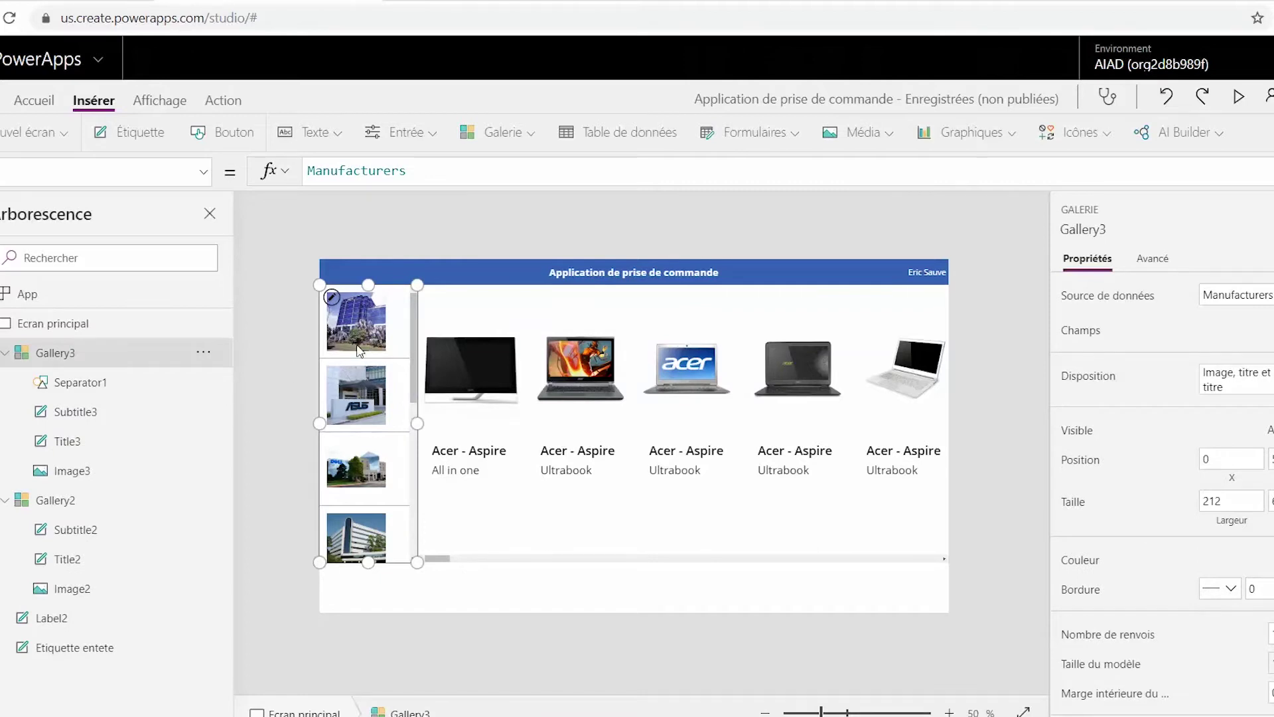
- Reduce the height of the manufacturers gallery's item template to about half so the items sit closer together
{"action": "left_click", "coordinate": [361, 356]}
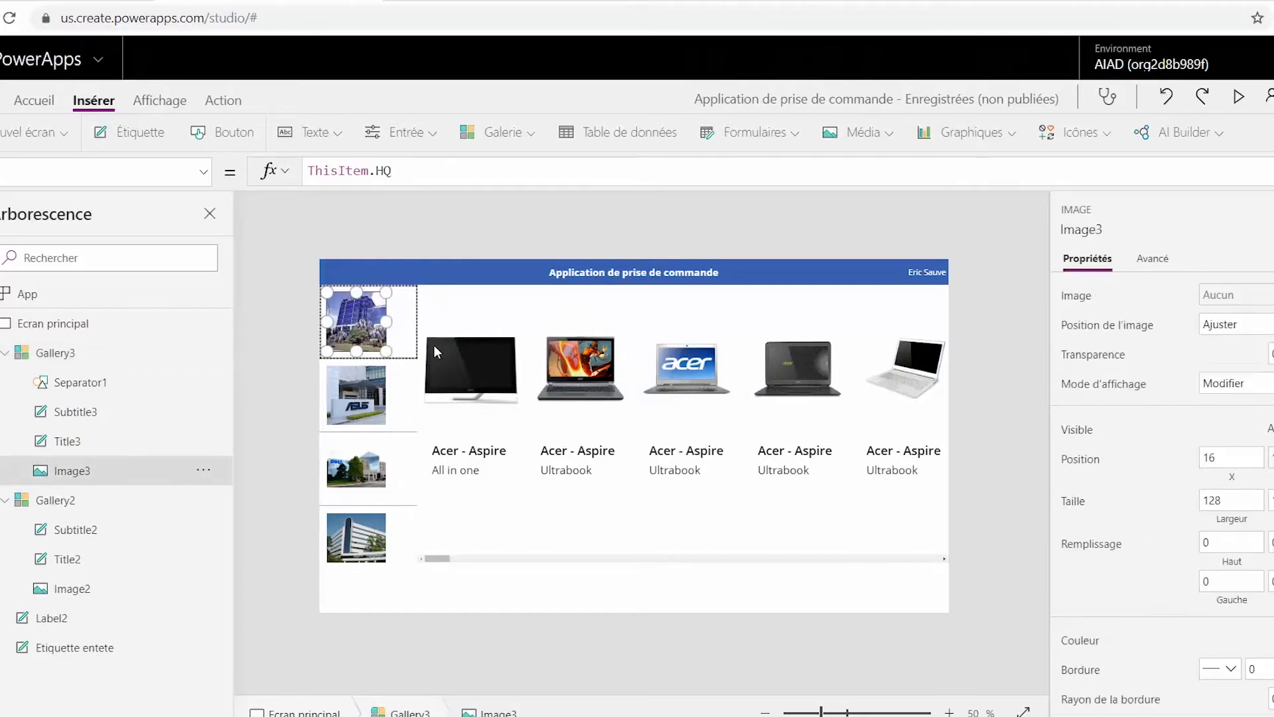
{"action": "left_click", "coordinate": [414, 345]}
{"action": "mouse_move", "coordinate": [369, 359]}
{"action": "left_mouse_down"}
{"action": "mouse_move", "coordinate": [365, 407]}
{"action": "mouse_move", "coordinate": [368, 344]}
{"action": "left_mouse_up"}
{"action": "left_click_drag", "start_coordinate": [368, 331], "coordinate": [368, 324]}
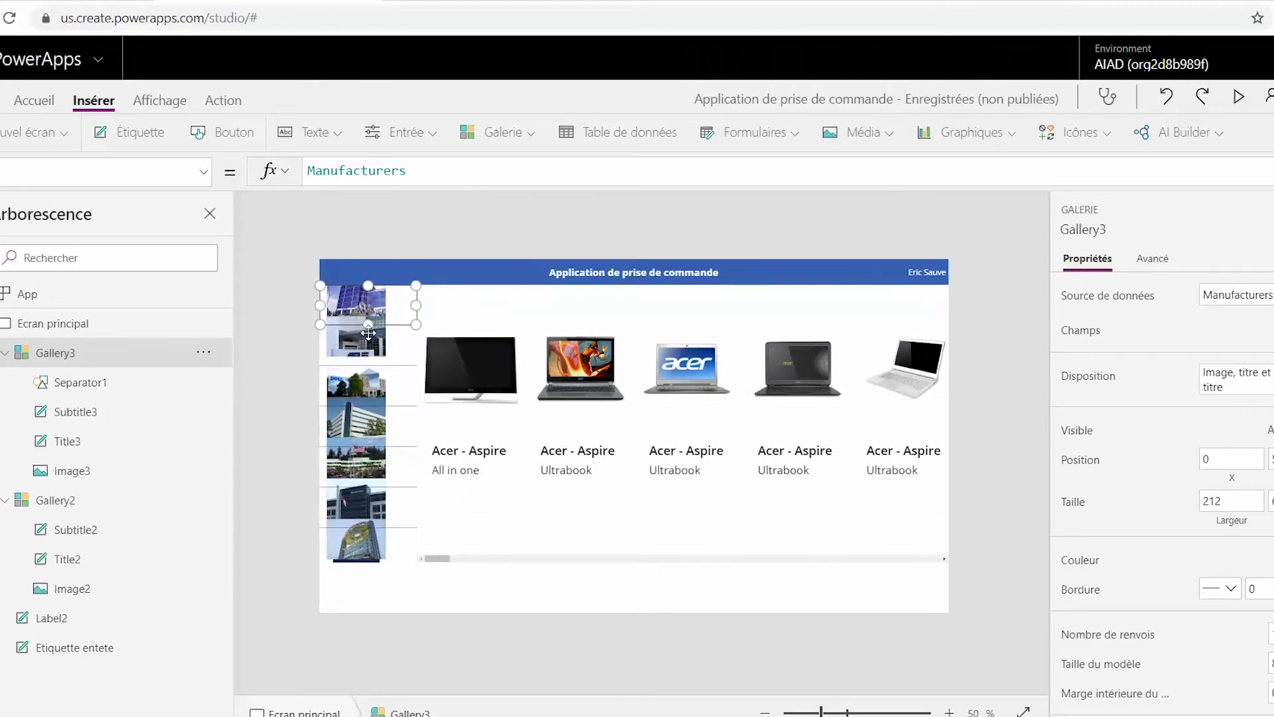
- Delete the separator, title and subtitle from the manufacturers gallery, keeping only the image
{"action": "left_click", "coordinate": [106, 381]}
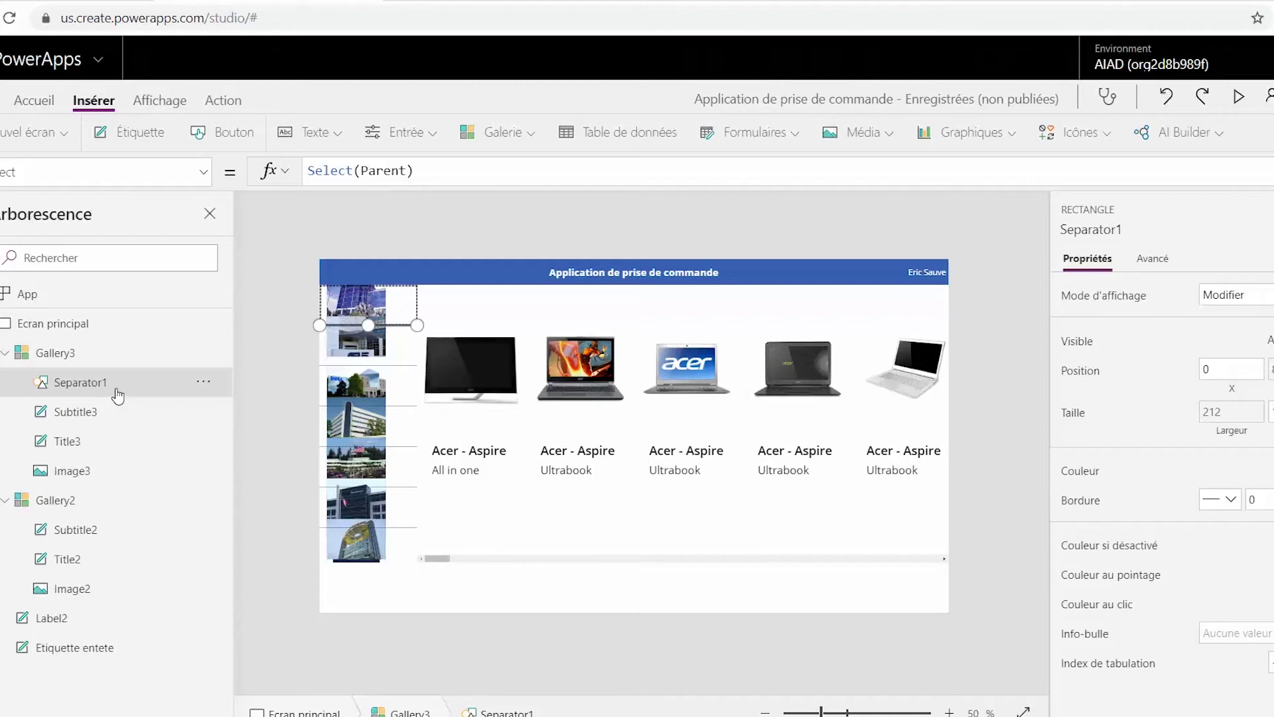
{"action": "key", "text": "Delete"}
{"action": "left_click", "coordinate": [104, 409]}
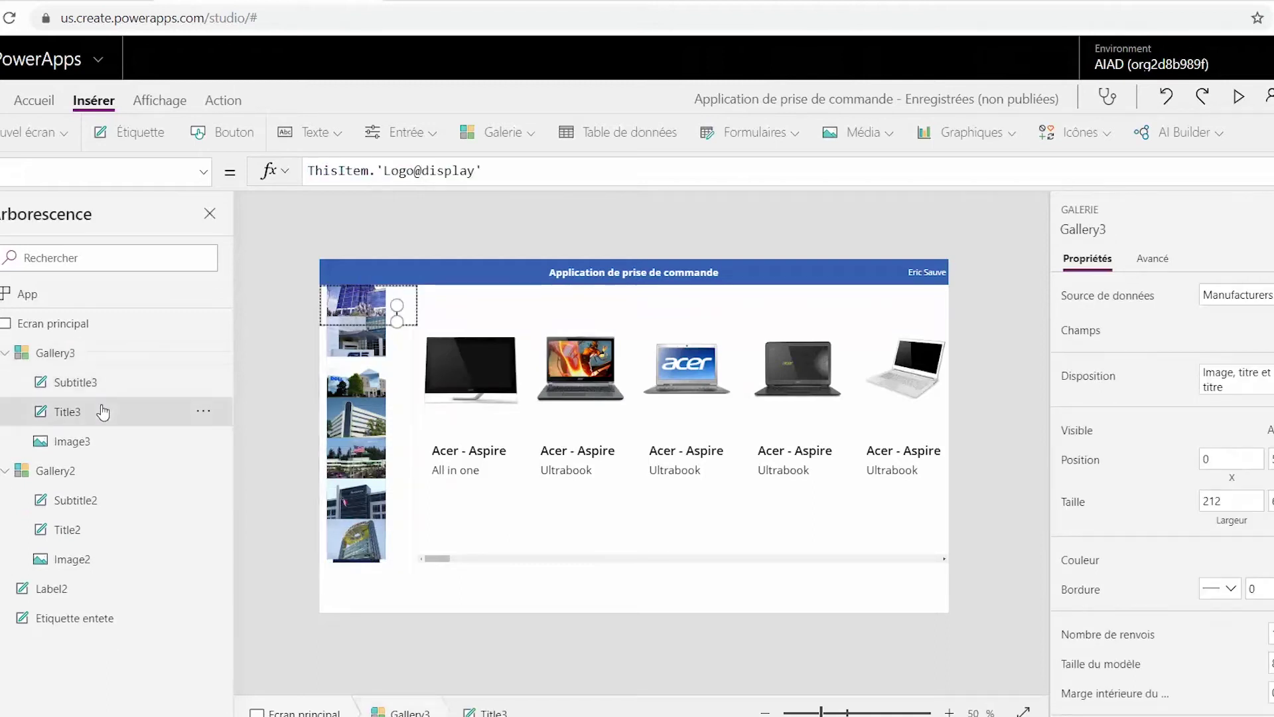
{"action": "key", "text": "Delete"}
{"action": "left_click", "coordinate": [94, 382]}
{"action": "key", "text": "Delete"}
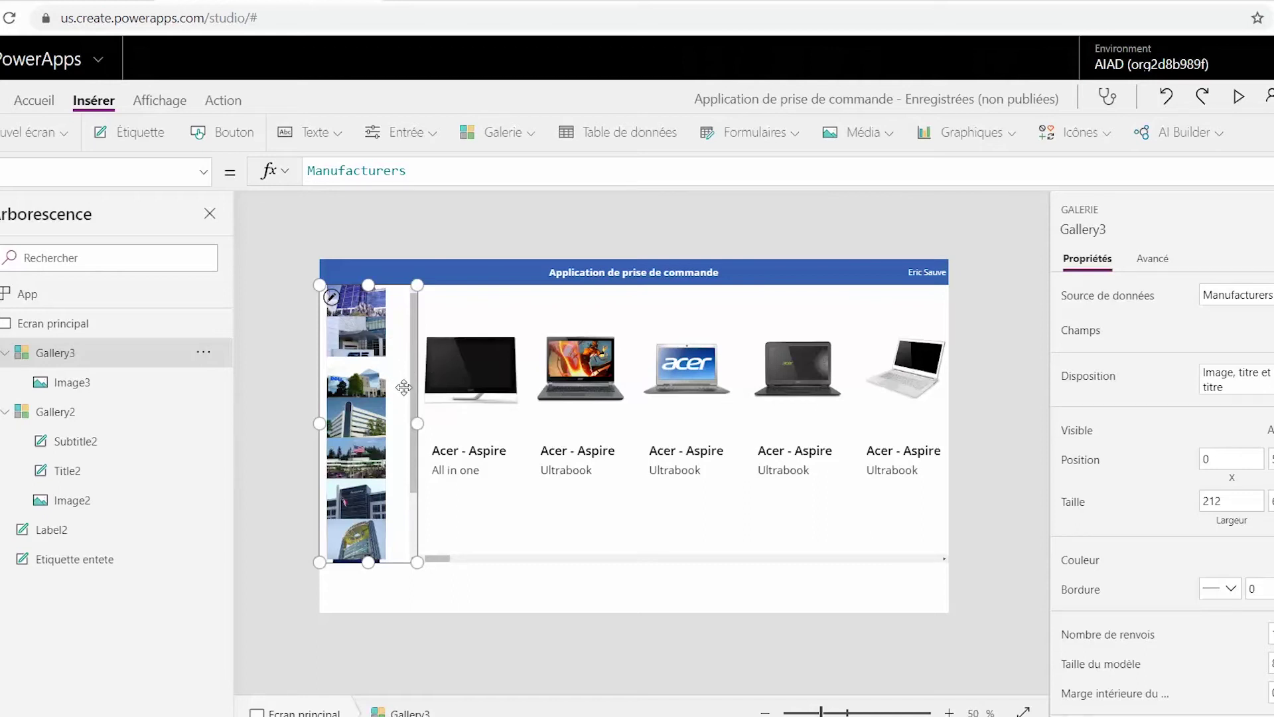
- Set the manufacturers gallery's image source to ThisItem.Logo instead of the headquarters picture
{"action": "left_click", "coordinate": [138, 386]}
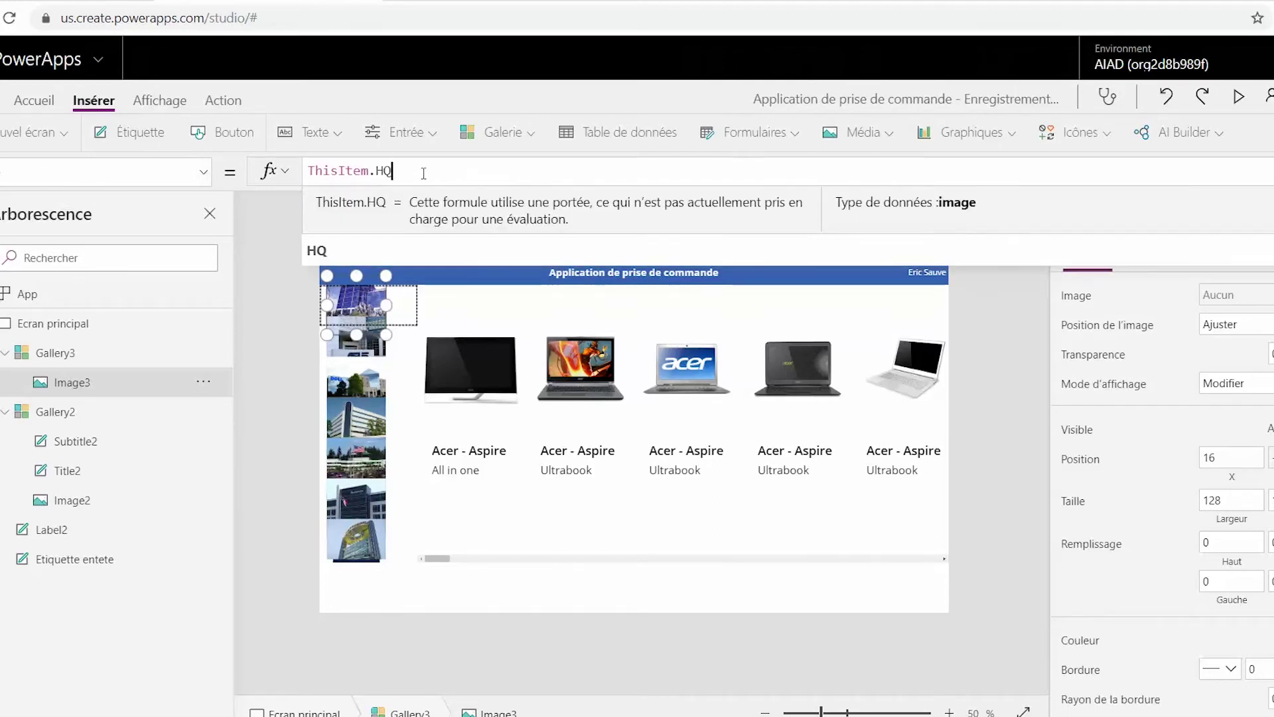
{"action": "key", "text": "BackSpace"}
{"action": "key", "text": "BackSpace"}
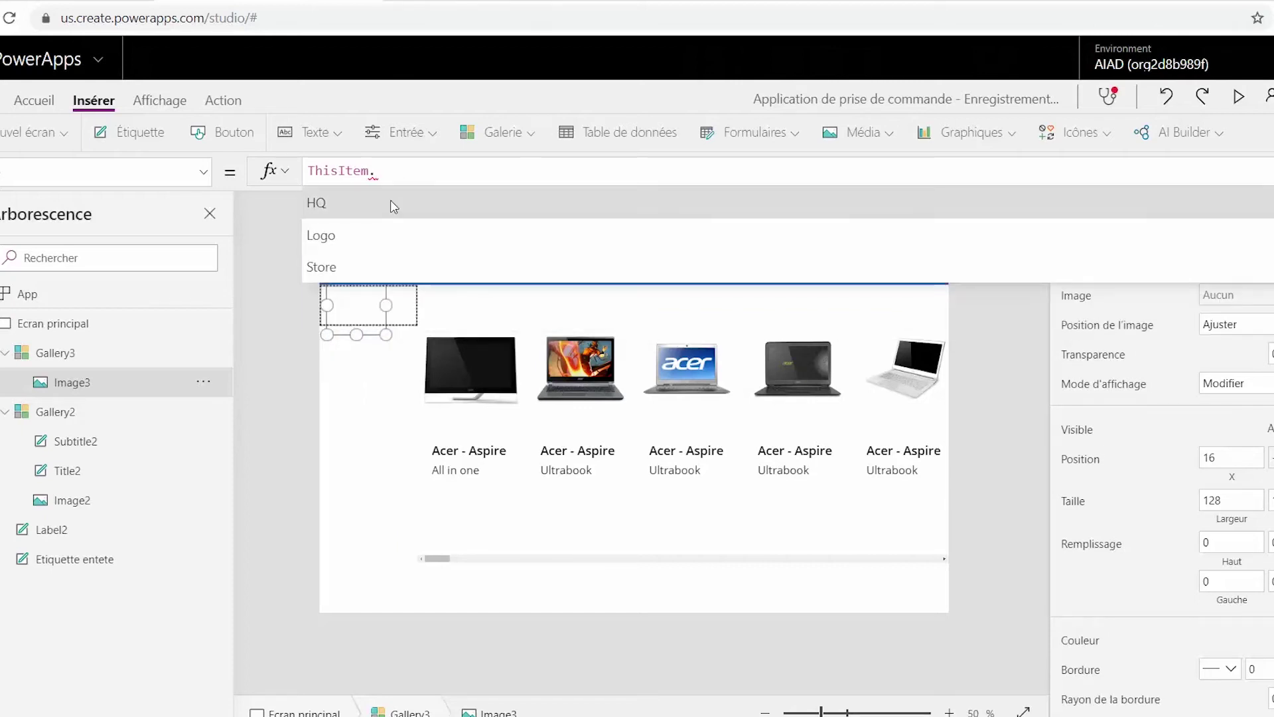
{"action": "left_click", "coordinate": [365, 246]}
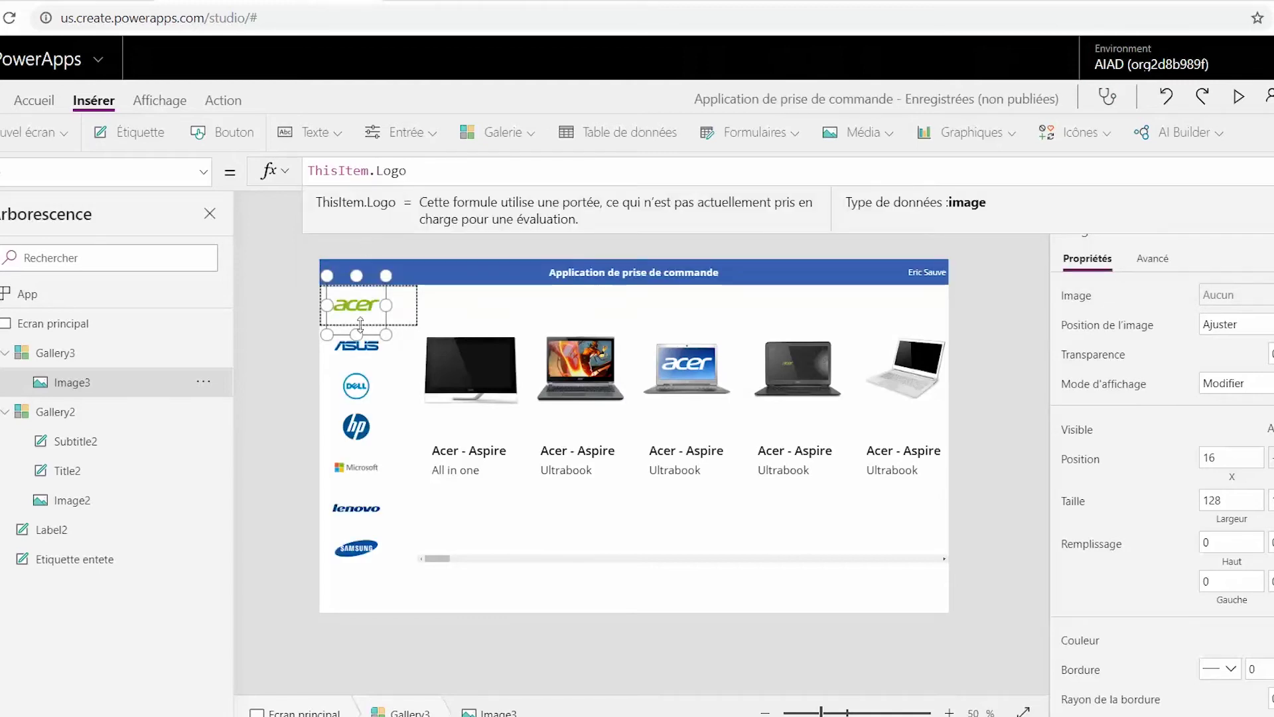
{"action": "left_click", "coordinate": [386, 602]}
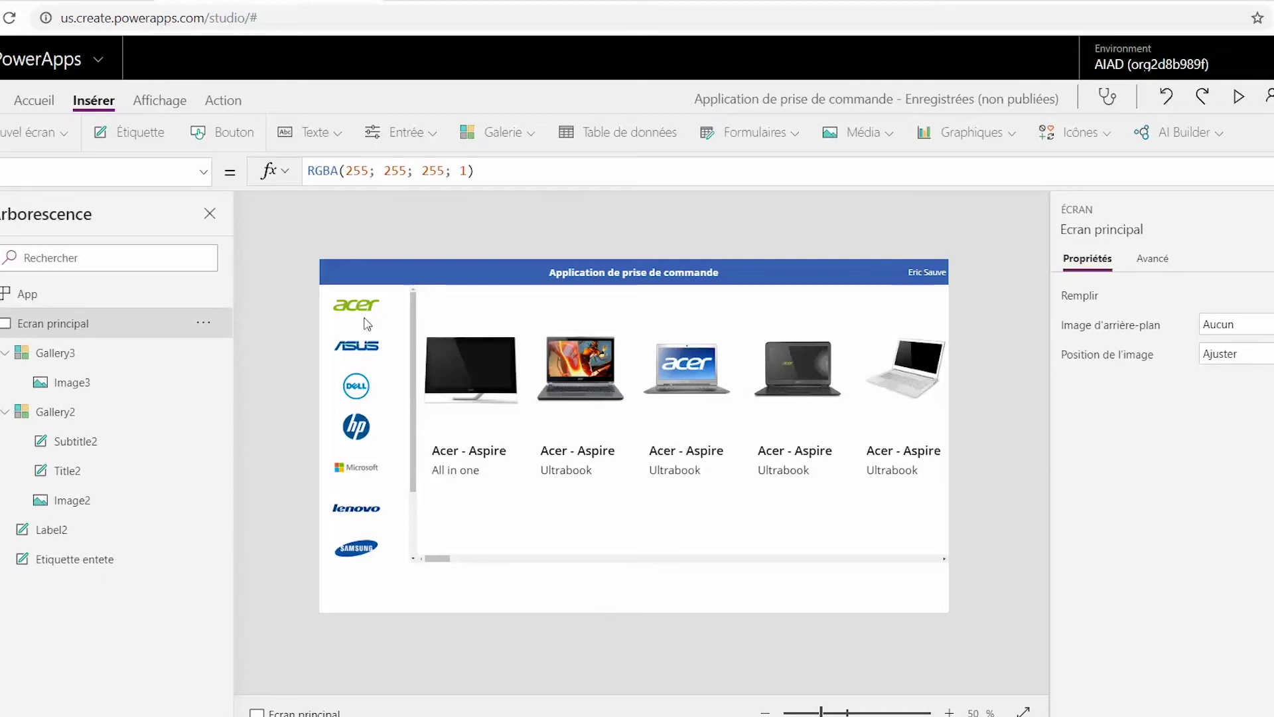
- Fit the logo image to the manufacturers gallery's item template at X 0 with a width of 212, using the Ajuster image position
{"action": "left_click", "coordinate": [77, 361]}
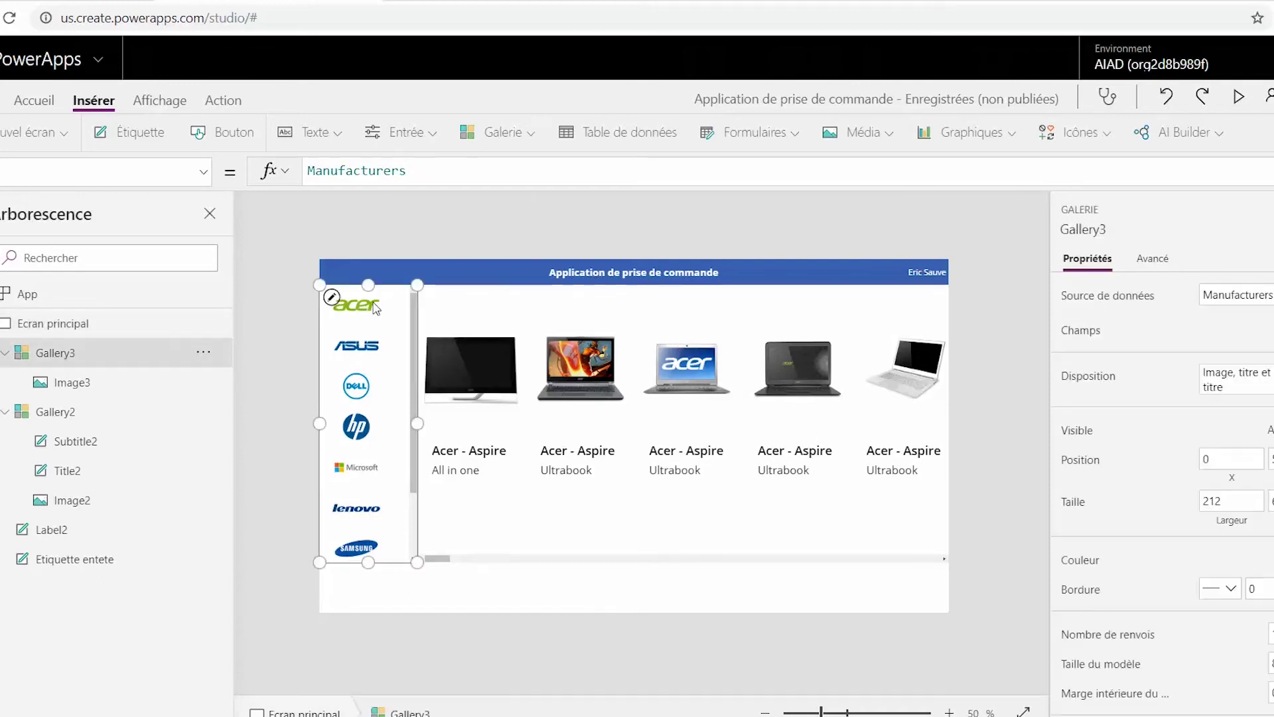
{"action": "left_click", "coordinate": [332, 299]}
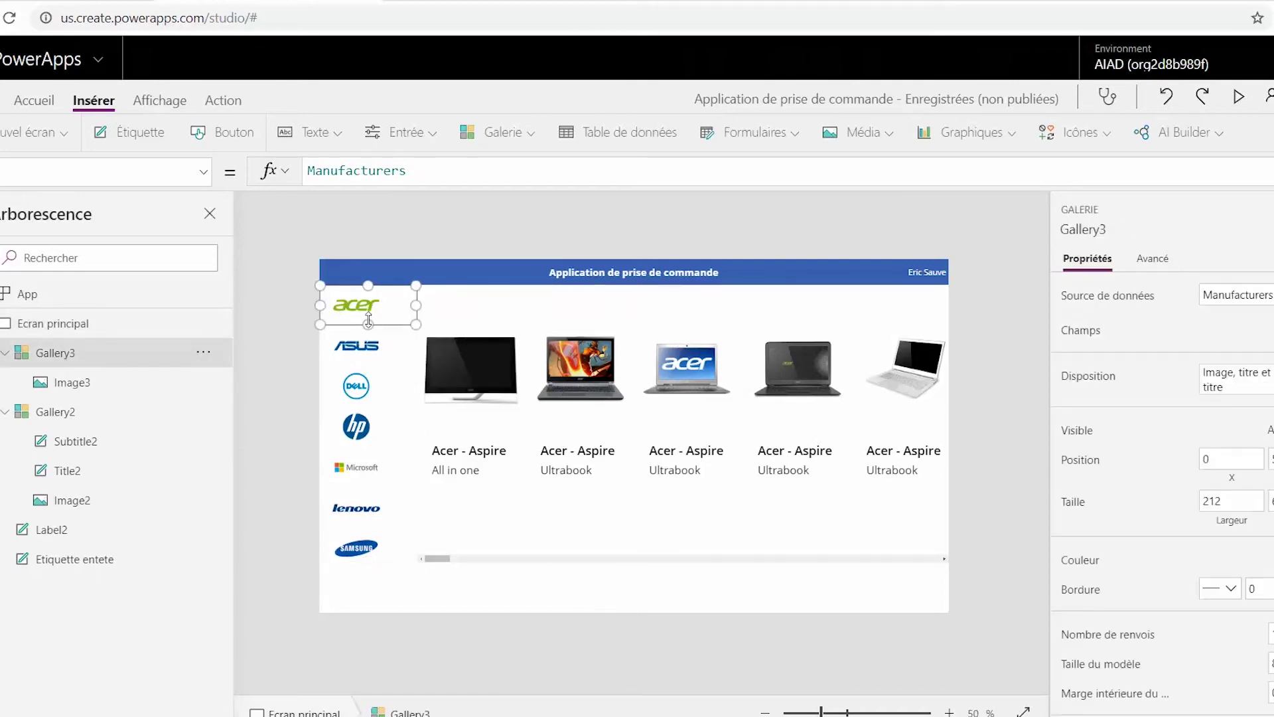
{"action": "left_click", "coordinate": [362, 313]}
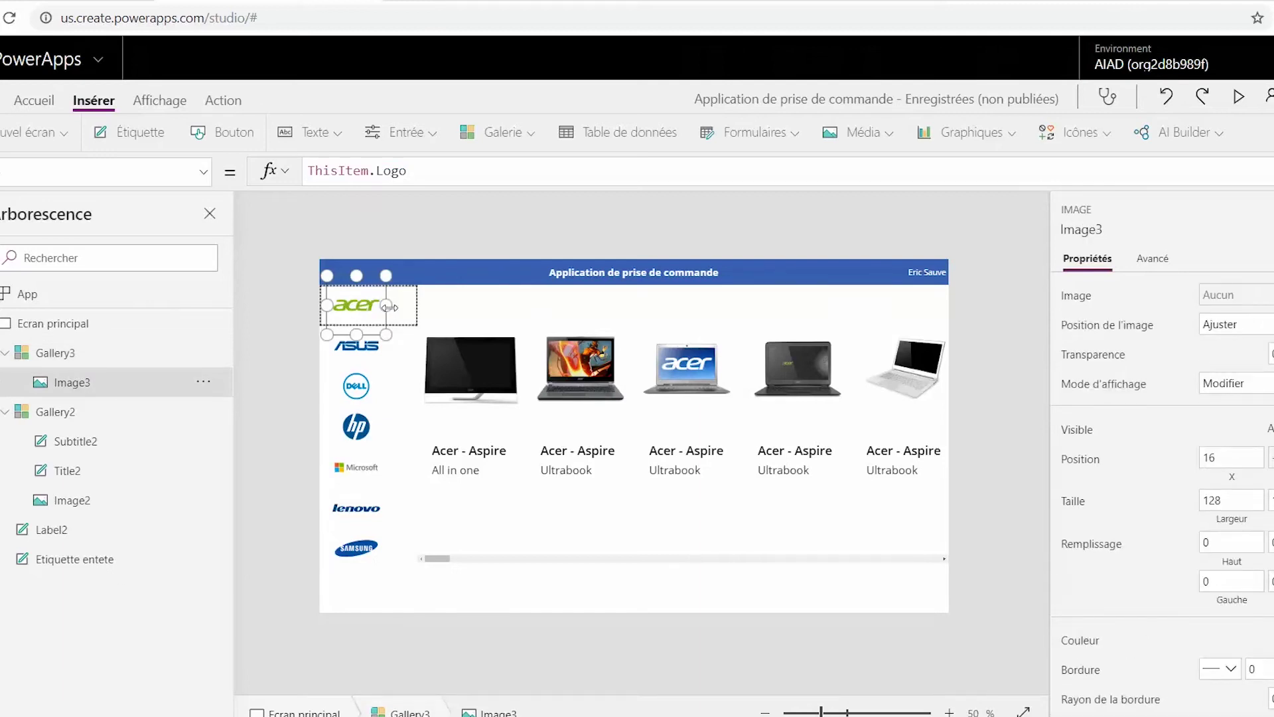
{"action": "mouse_move", "coordinate": [389, 308]}
{"action": "left_mouse_down"}
{"action": "mouse_move", "coordinate": [419, 309]}
{"action": "mouse_move", "coordinate": [345, 312]}
{"action": "mouse_move", "coordinate": [417, 314]}
{"action": "mouse_move", "coordinate": [375, 338]}
{"action": "mouse_move", "coordinate": [378, 325]}
{"action": "left_mouse_up"}
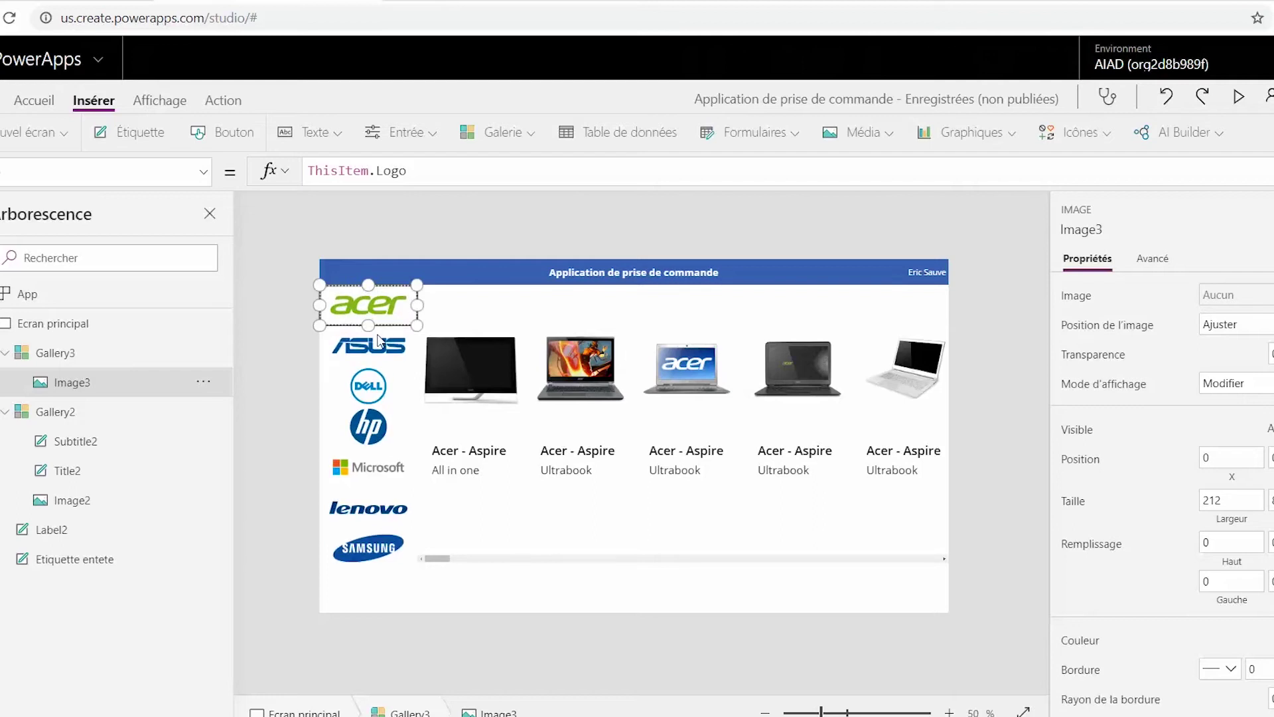
{"action": "left_click", "coordinate": [1261, 325]}
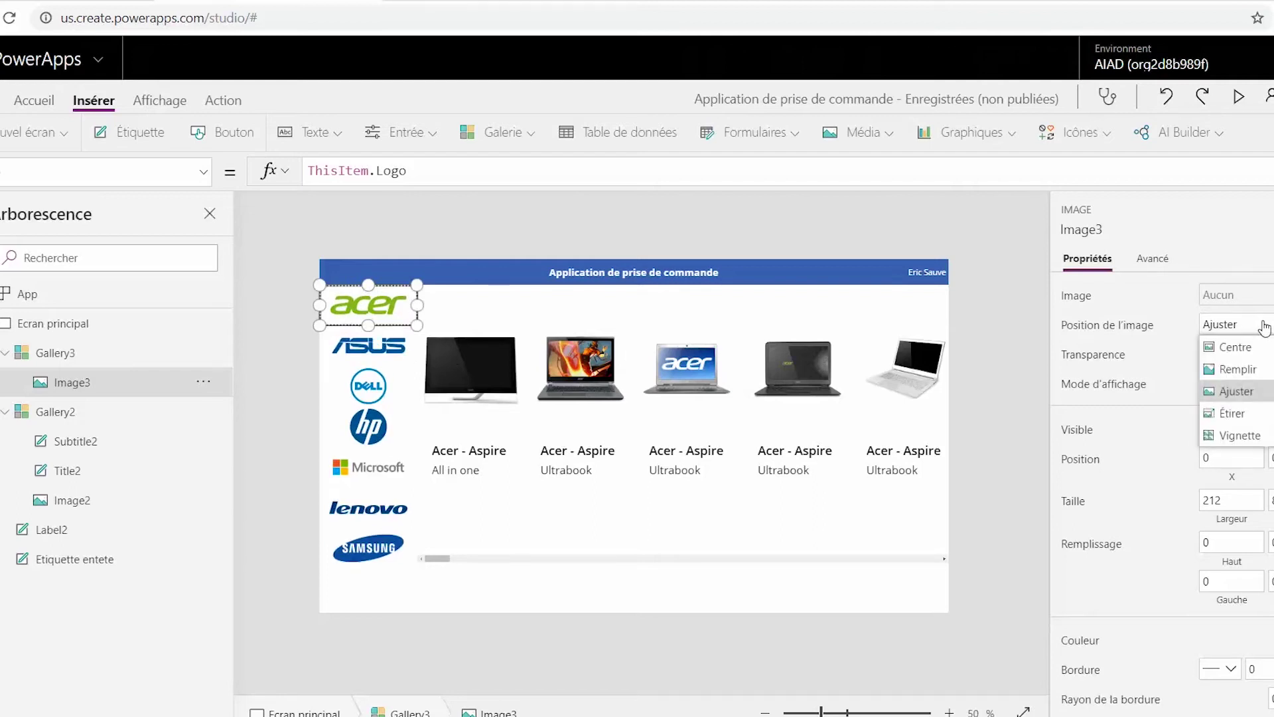
{"action": "left_click", "coordinate": [1261, 392]}
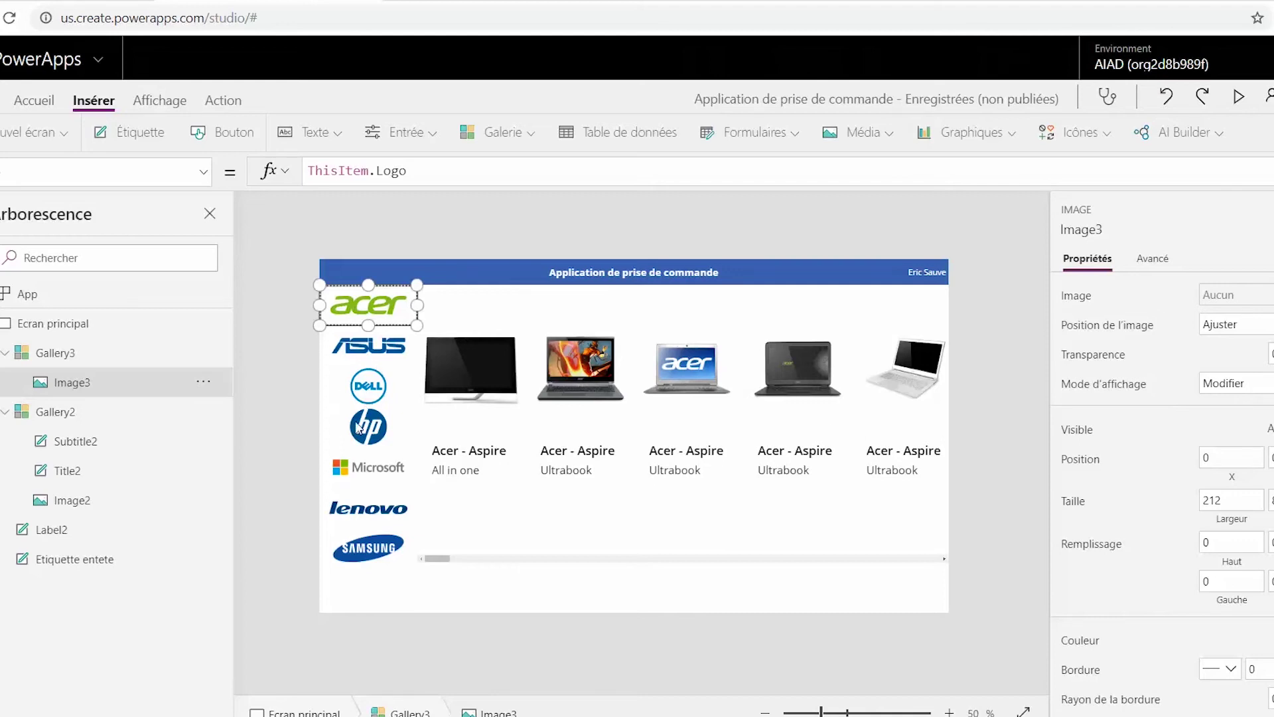
- Reduce the height of the manufacturers gallery's item template by about a quarter to bring the logos closer together
{"action": "left_click", "coordinate": [371, 498]}
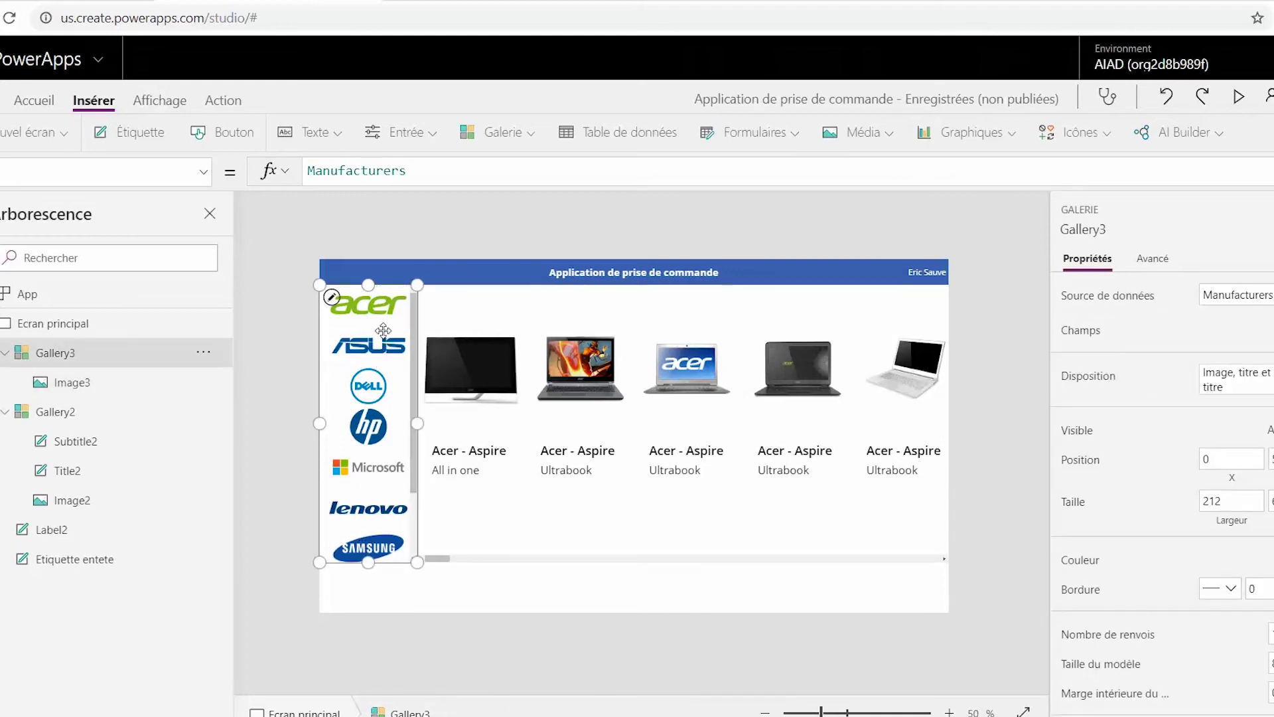
{"action": "left_click", "coordinate": [375, 330]}
{"action": "mouse_move", "coordinate": [369, 317]}
{"action": "left_mouse_down"}
{"action": "mouse_move", "coordinate": [362, 325]}
{"action": "mouse_move", "coordinate": [370, 313]}
{"action": "left_mouse_up"}
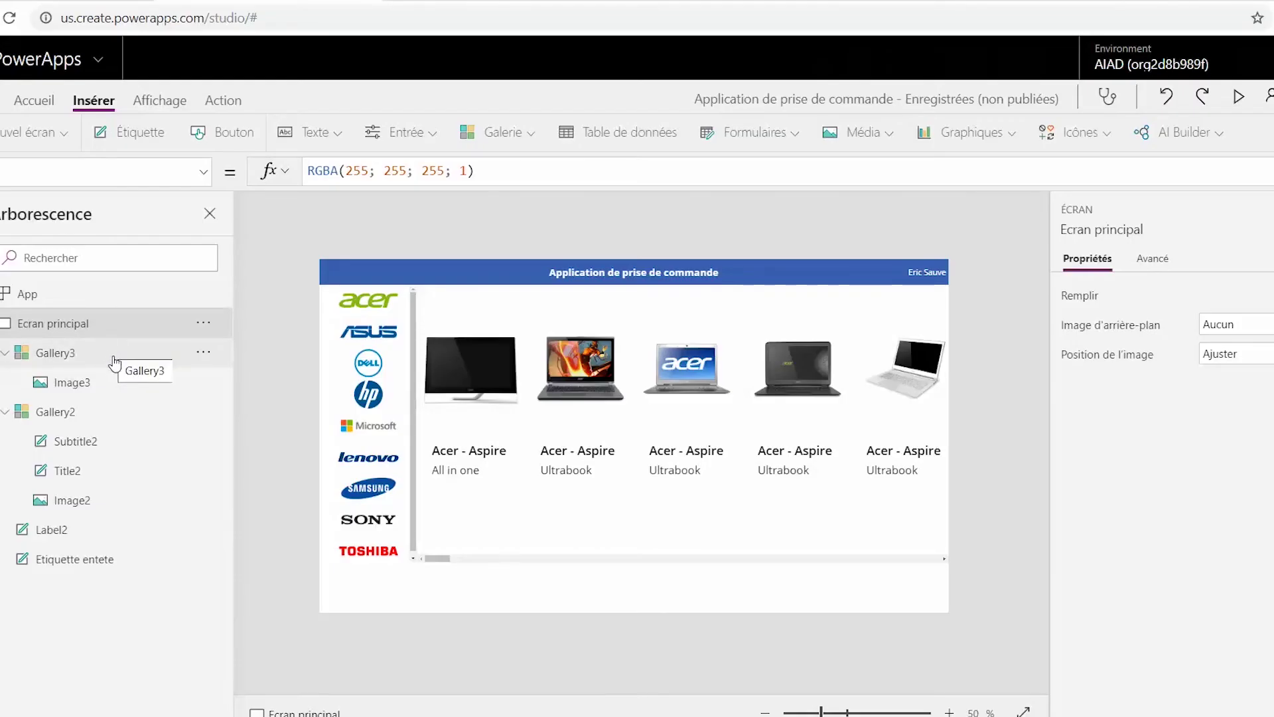
- Rename the manufacturers gallery as GalManufacturiers
{"action": "left_click", "coordinate": [120, 362]}
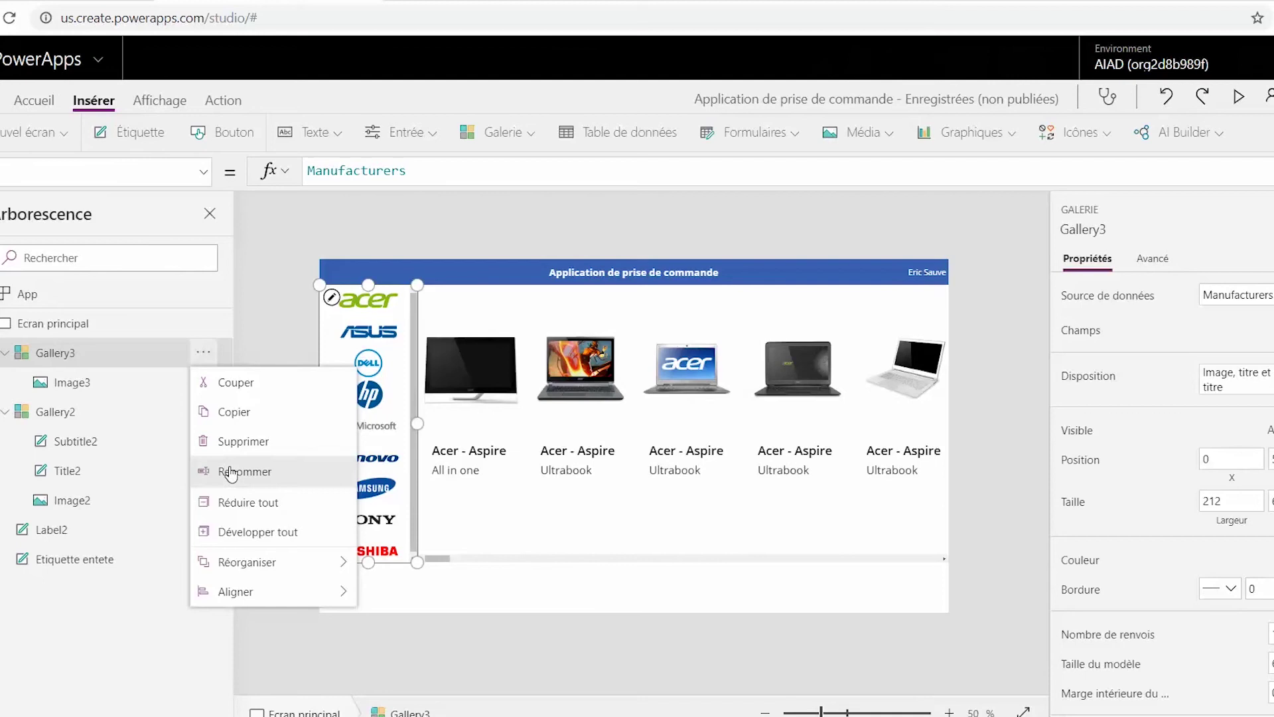
{"action": "left_click", "coordinate": [229, 470]}
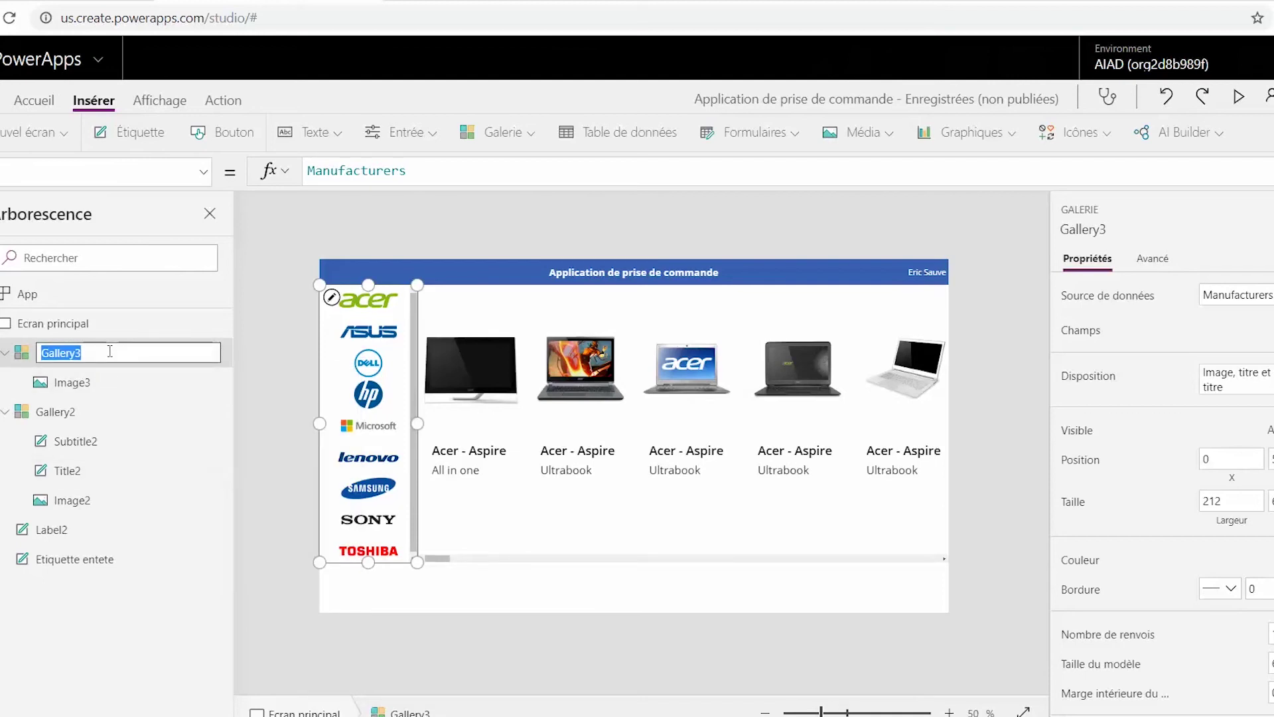
{"action": "type", "text": "GalManufacturiers"}
{"action": "key", "text": "Return"}
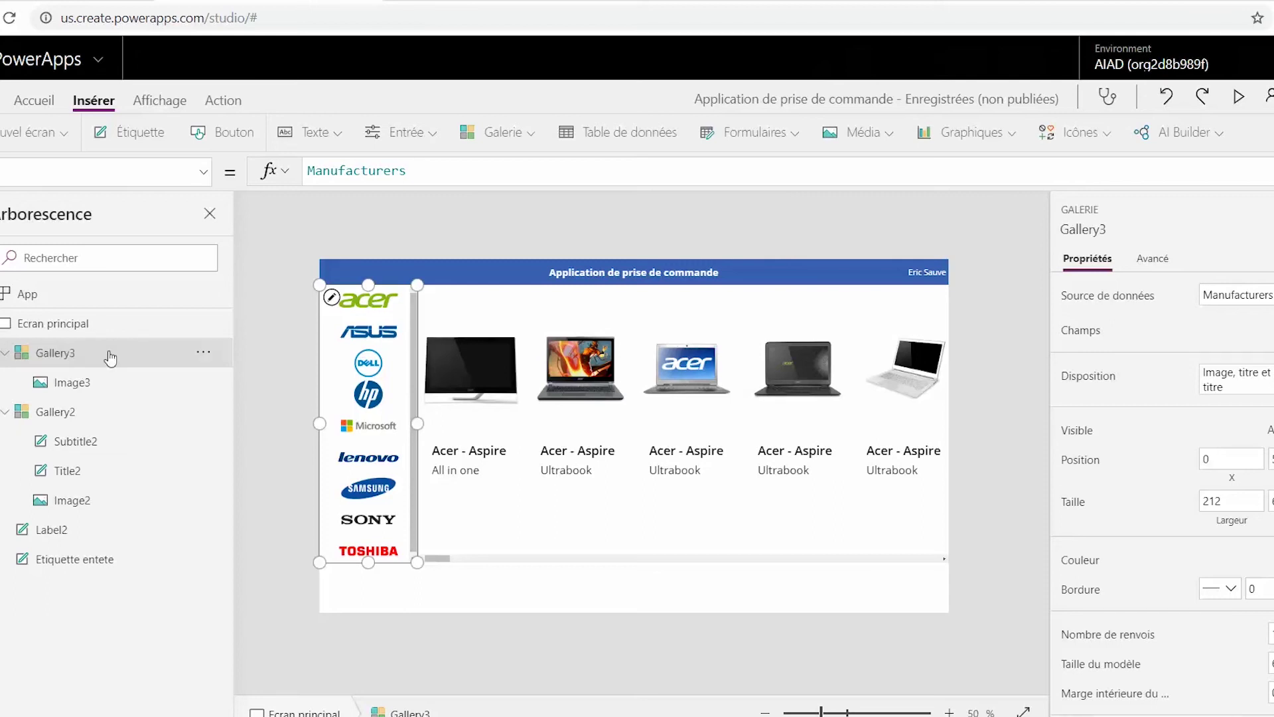
- Rename the device gallery as GalEquipements, then select the main screen
{"action": "left_click", "coordinate": [60, 412]}
{"action": "left_click", "coordinate": [206, 415]}
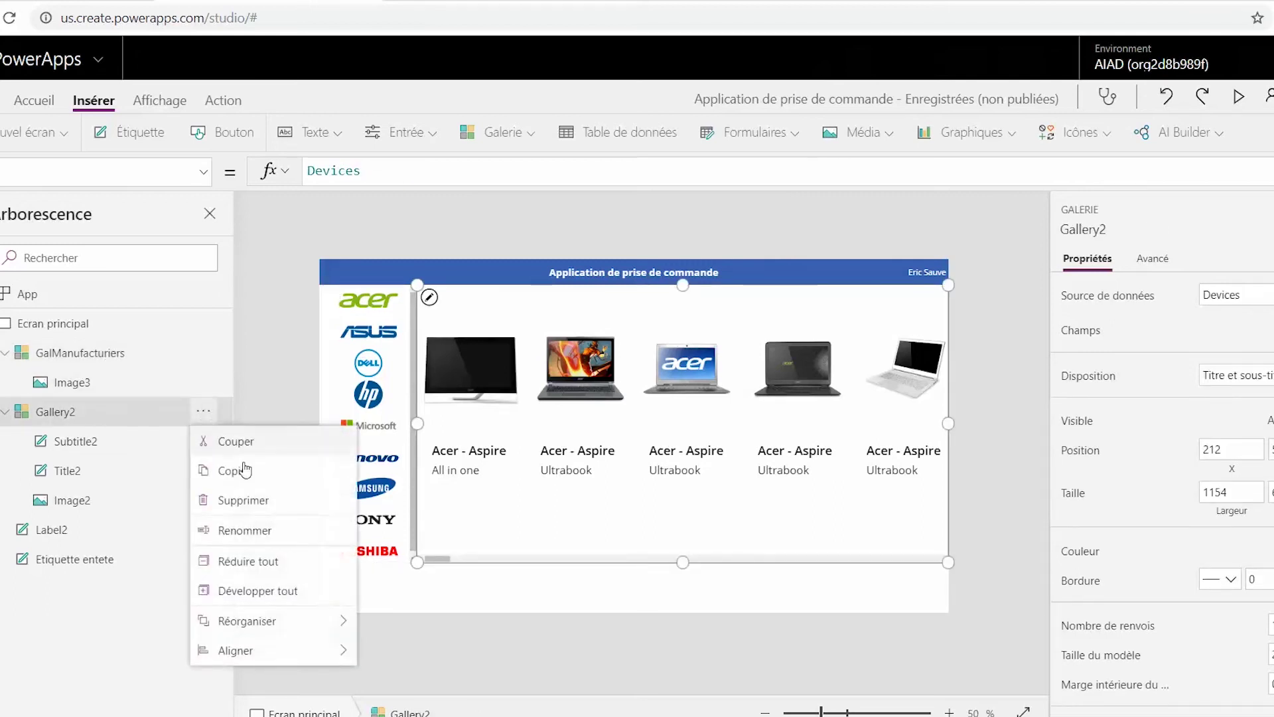
{"action": "left_click", "coordinate": [247, 531]}
{"action": "type", "text": "Gal"}
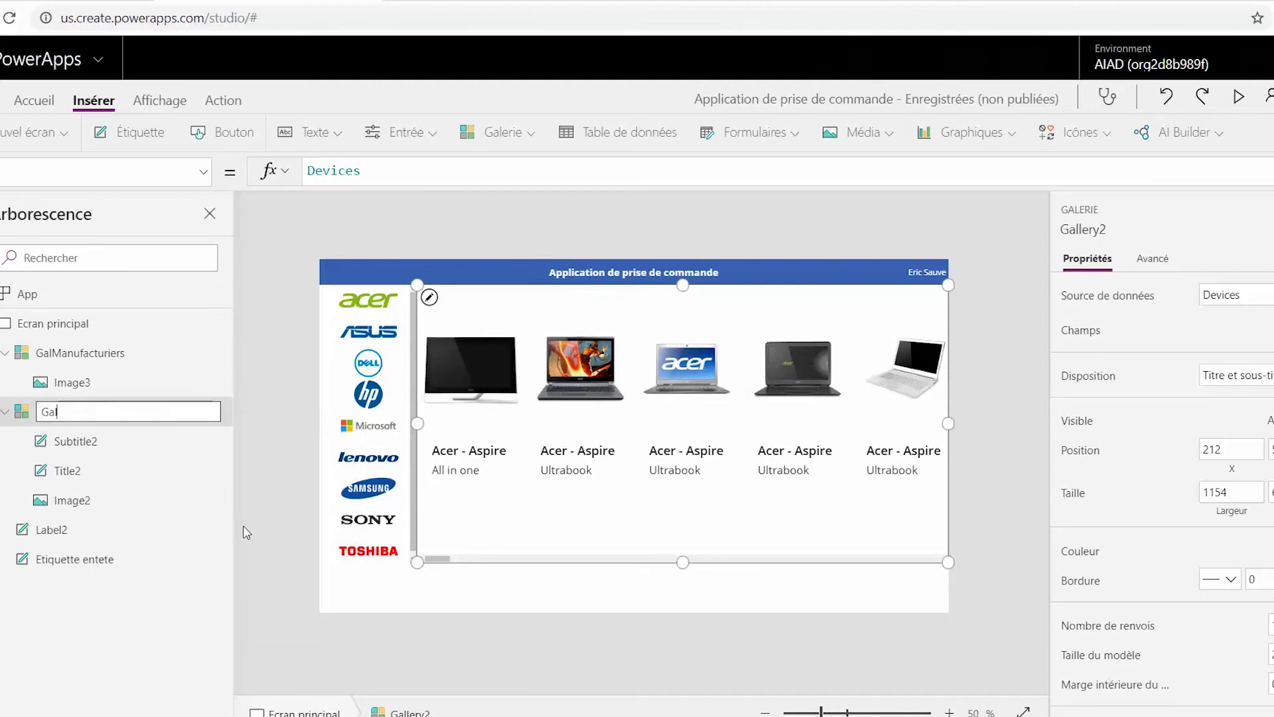
{"action": "type", "text": "Equipement"}
{"action": "key", "text": "Return"}
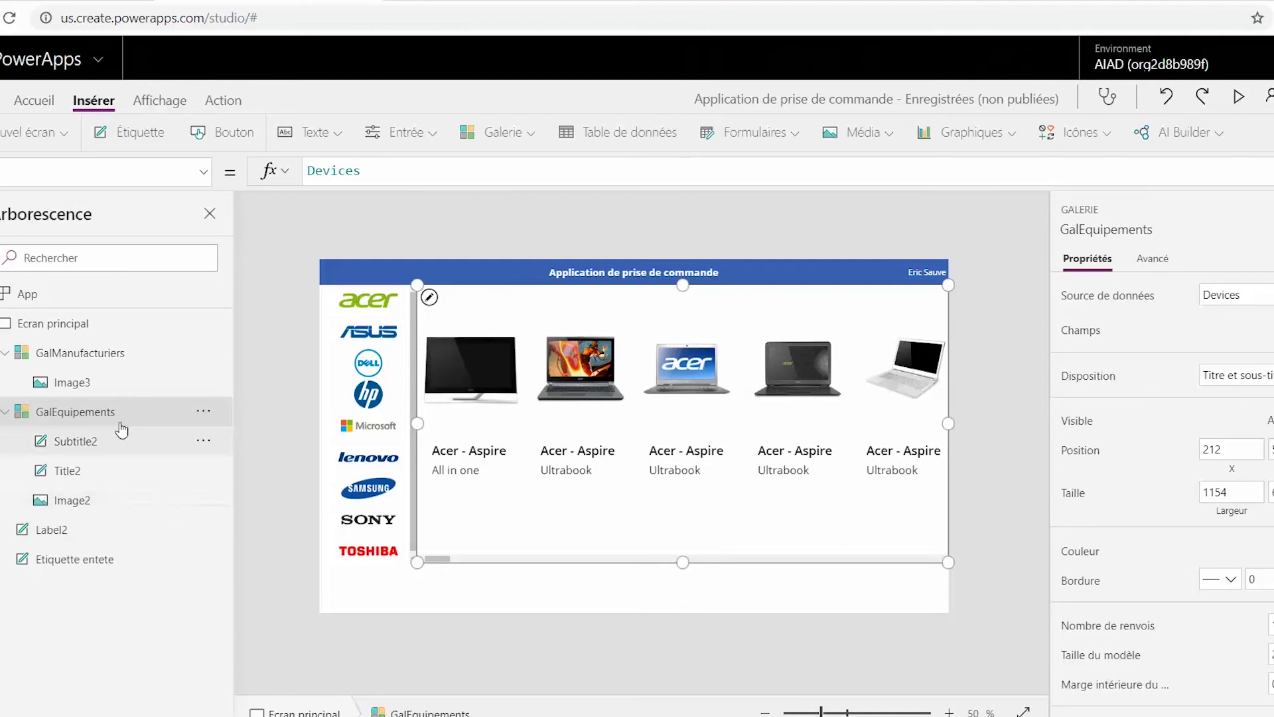
{"action": "left_click", "coordinate": [100, 324]}
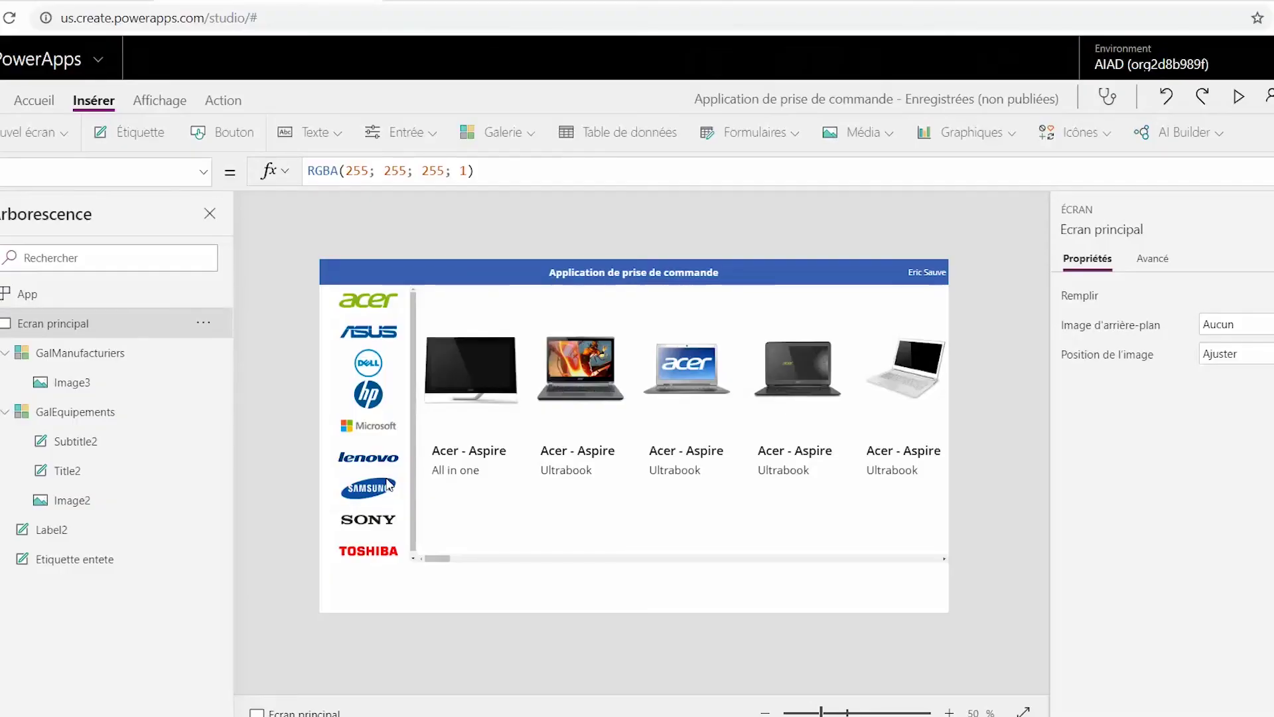
- Replace the TemplateFill colour of GalManufacturiers with an If formula that tests ThisItem.IsSelected
{"action": "left_click", "coordinate": [389, 484]}
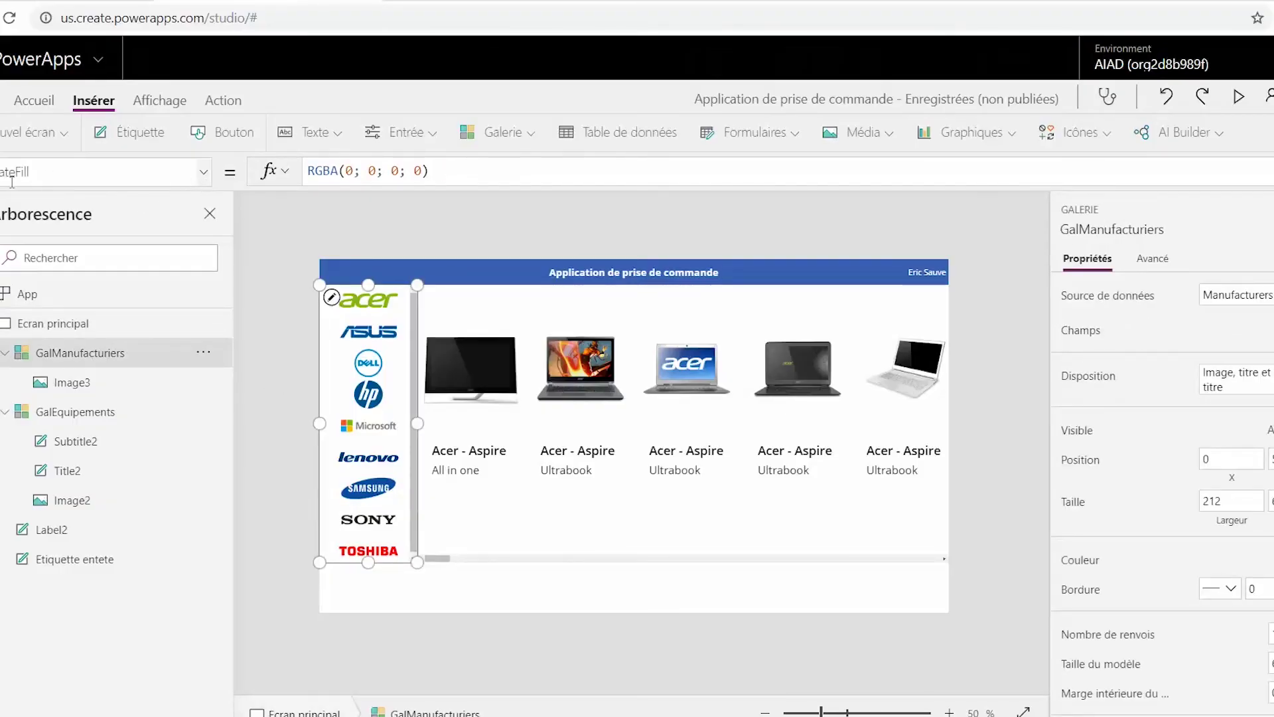
{"action": "left_click_drag", "start_coordinate": [468, 171], "coordinate": [287, 175]}
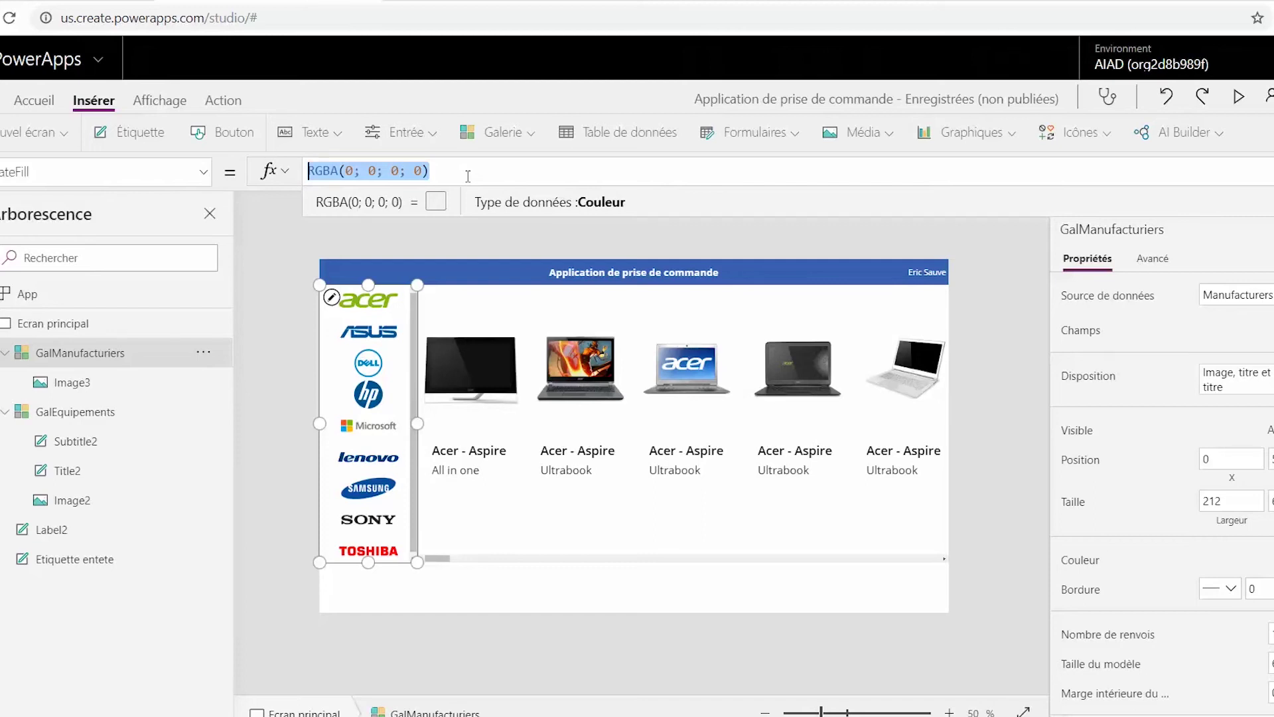
{"action": "type", "text": "IF"}
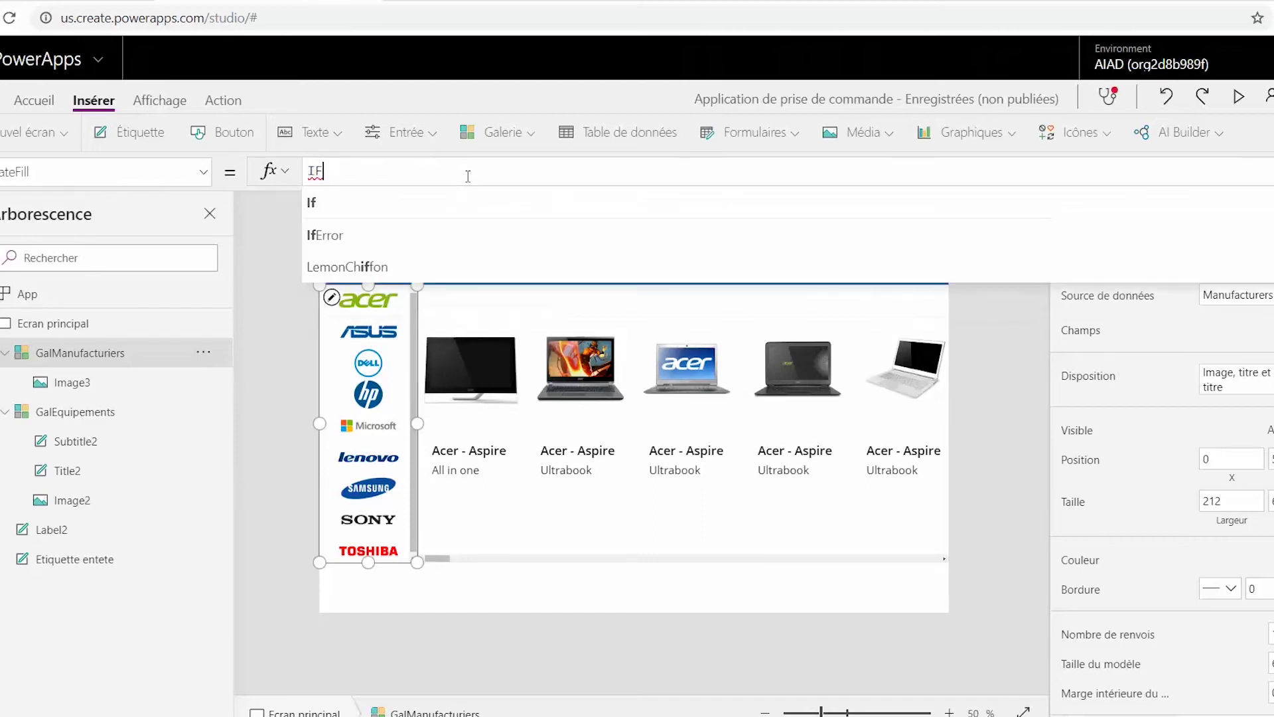
{"action": "left_click", "coordinate": [451, 203]}
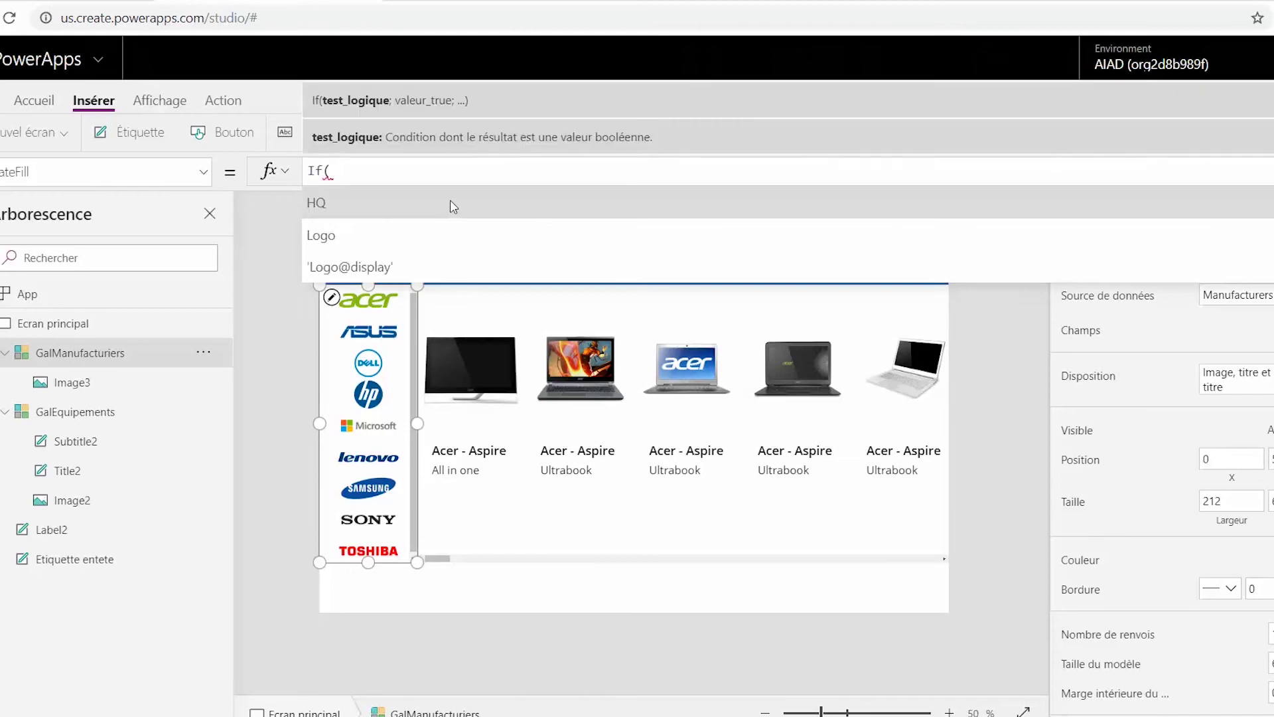
{"action": "type", "text": "T"}
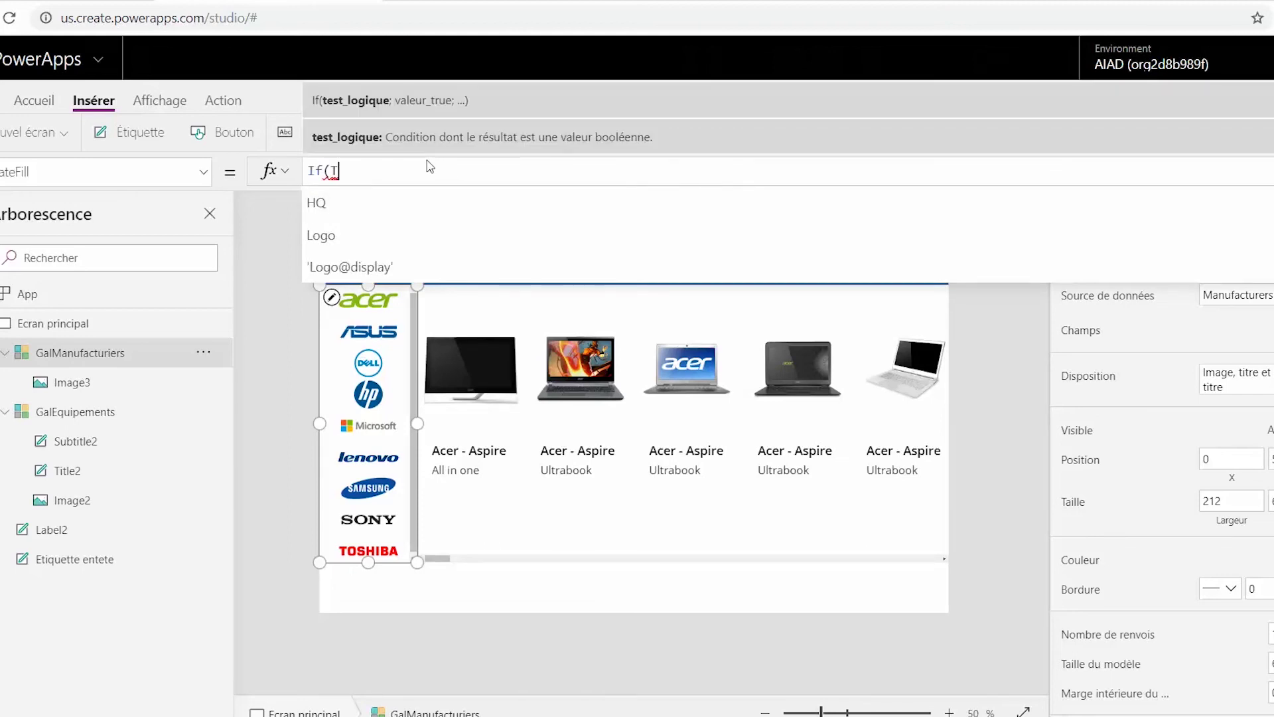
{"action": "type", "text": "hisItem"}
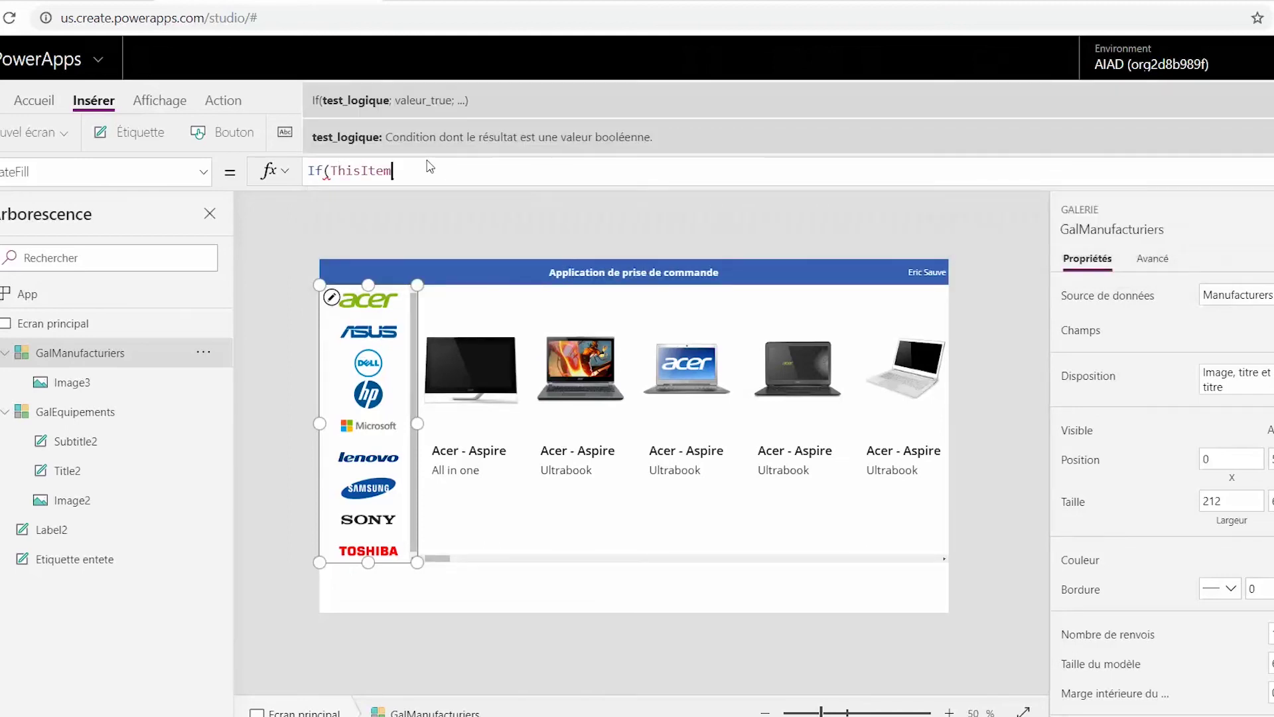
{"action": "type", "text": ".Is"}
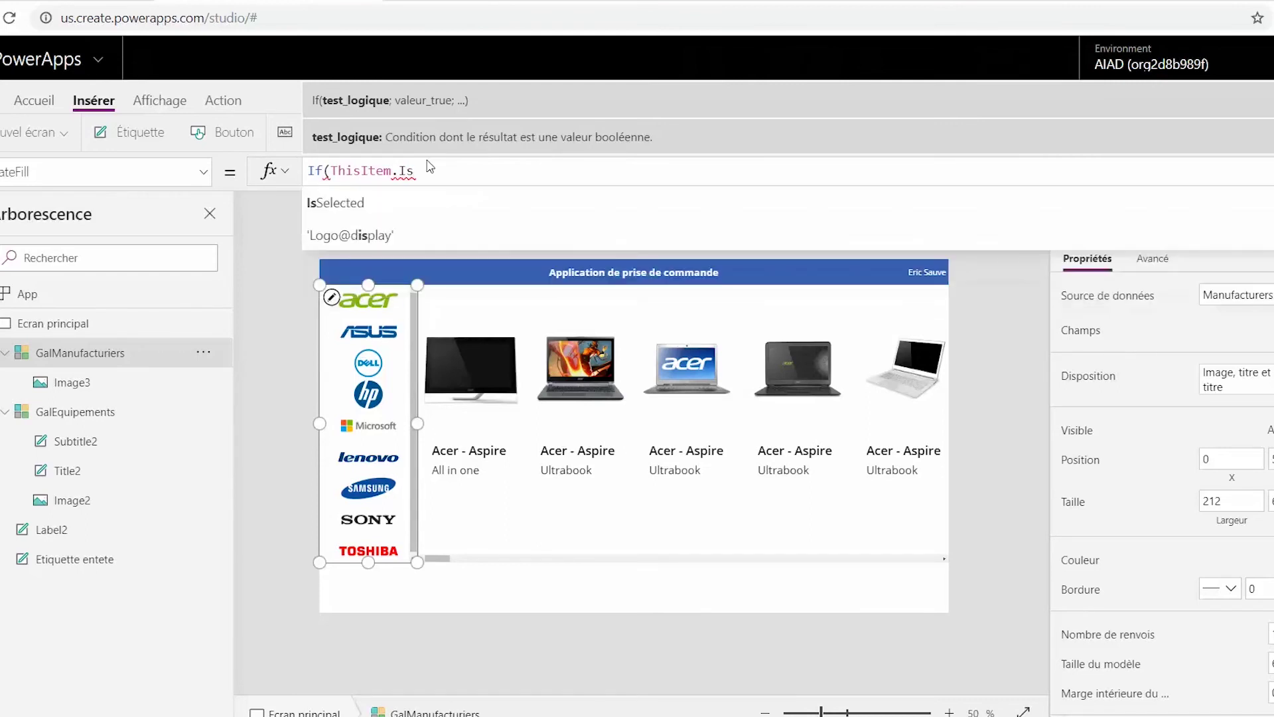
{"action": "key", "text": "Tab"}
{"action": "type", "text": ";"}
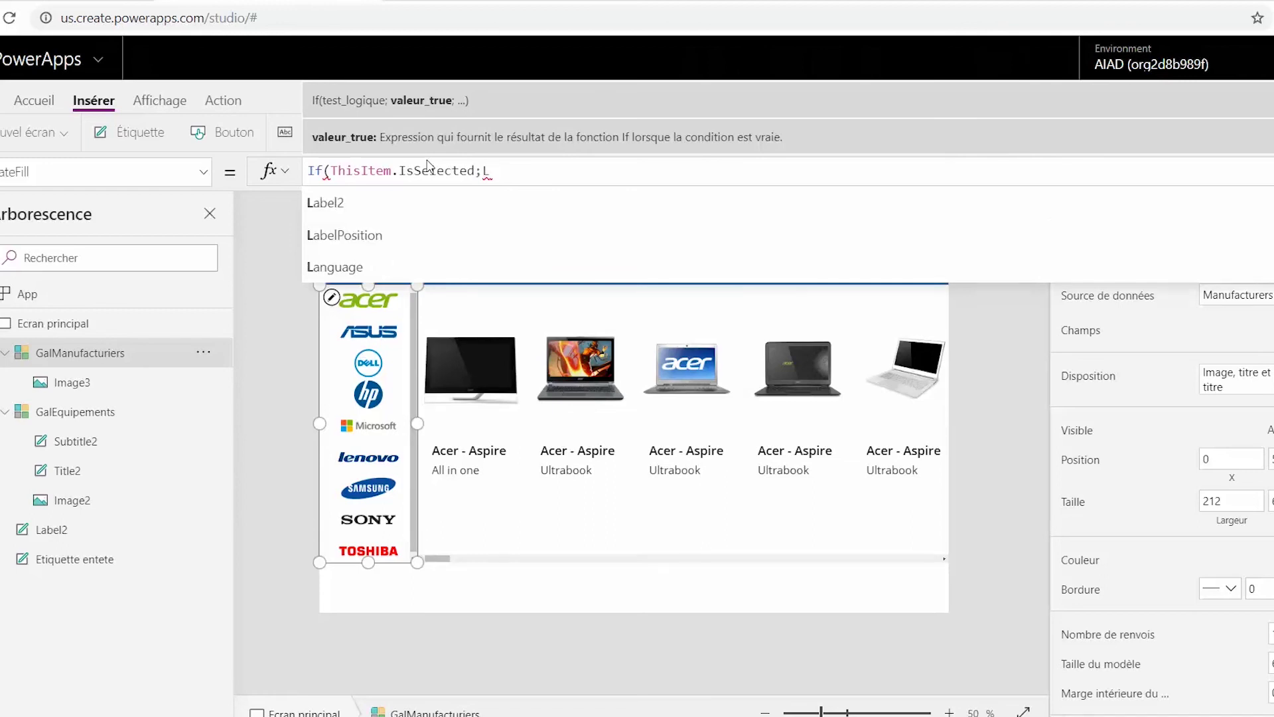
- Use 'Etiquette entete'.Fill as the If formula's true value so the selected manufacturer takes the header colour
{"action": "key", "text": "BackSpace"}
{"action": "type", "text": "Eti"}
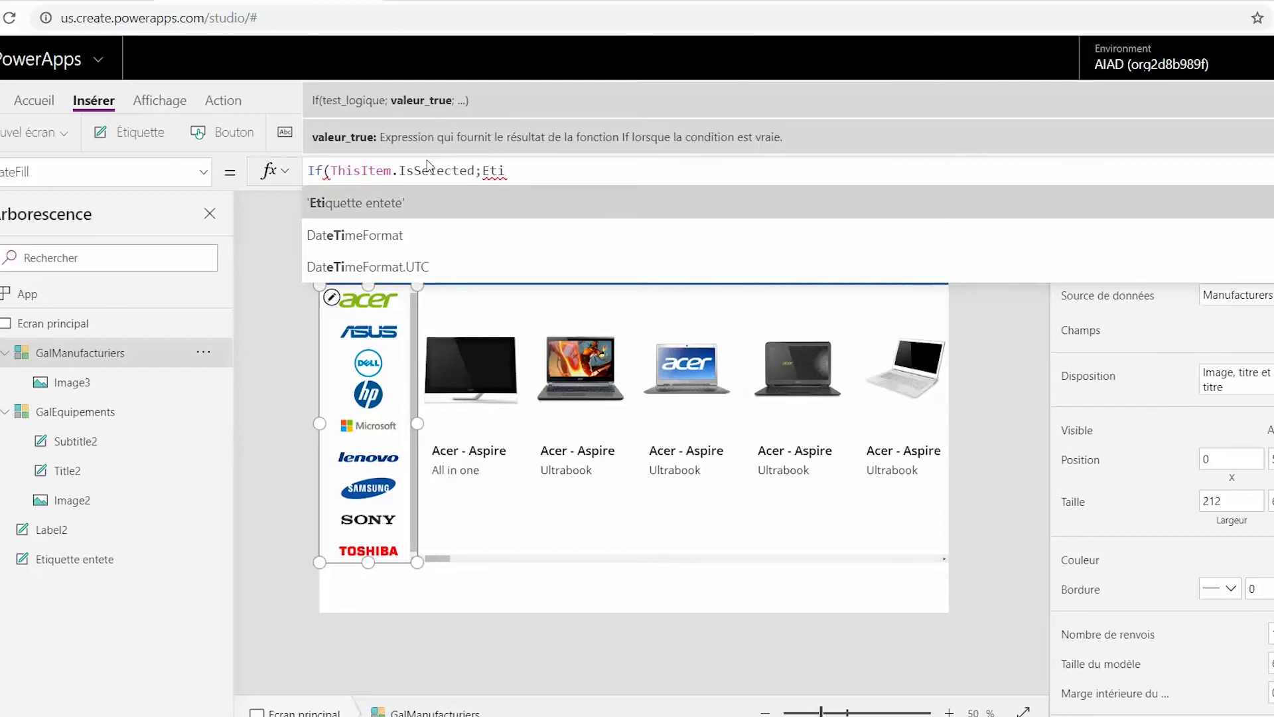
{"action": "key", "text": "Tab"}
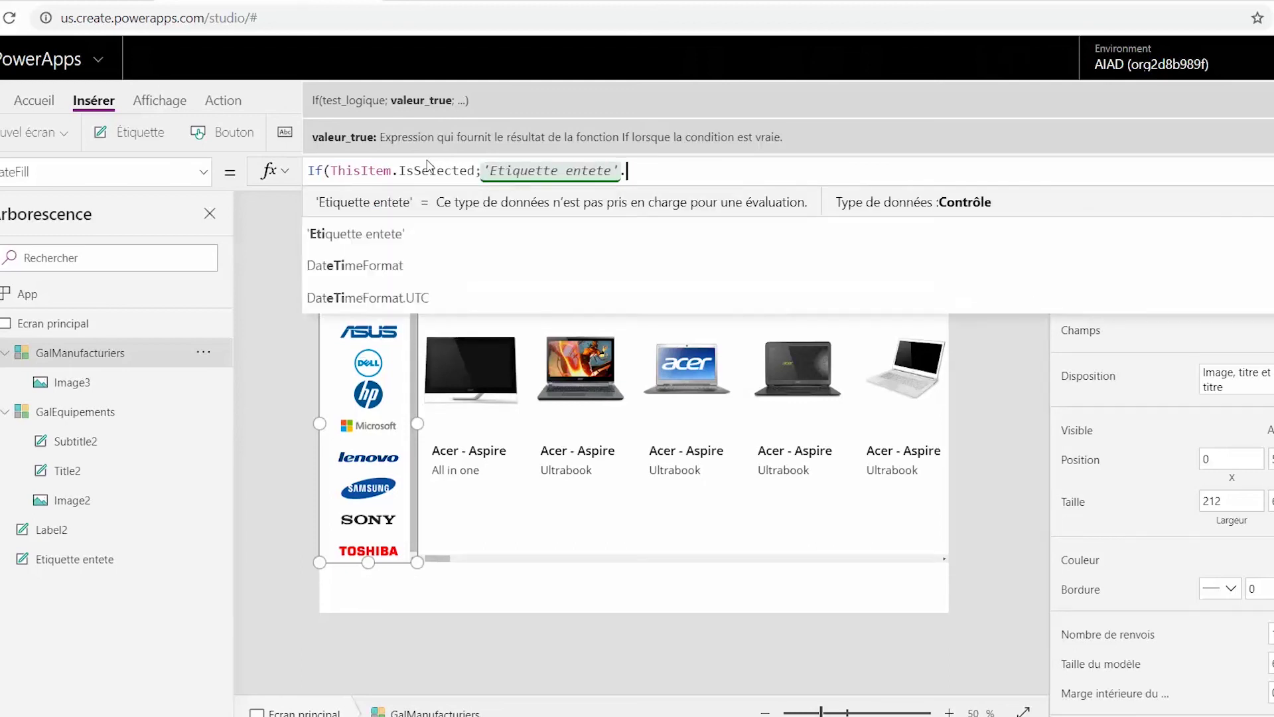
{"action": "type", "text": ".Fi"}
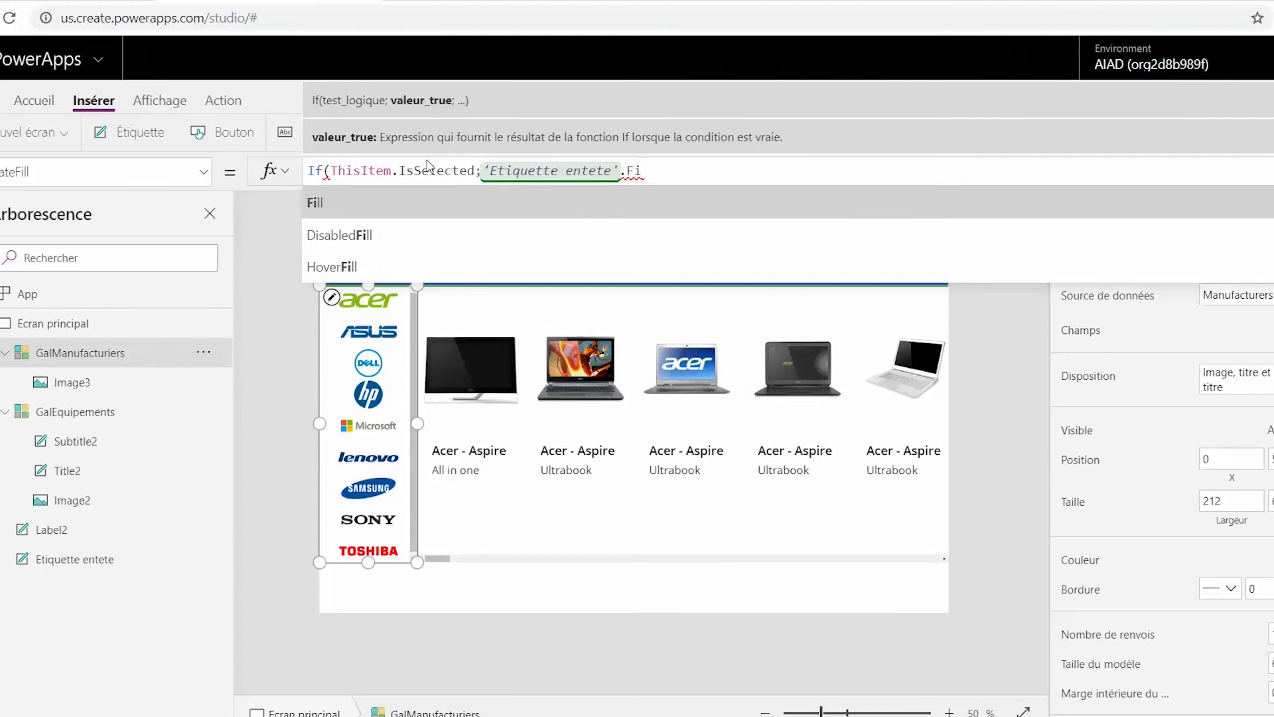
{"action": "key", "text": "Tab"}
{"action": "type", "text": ";"}
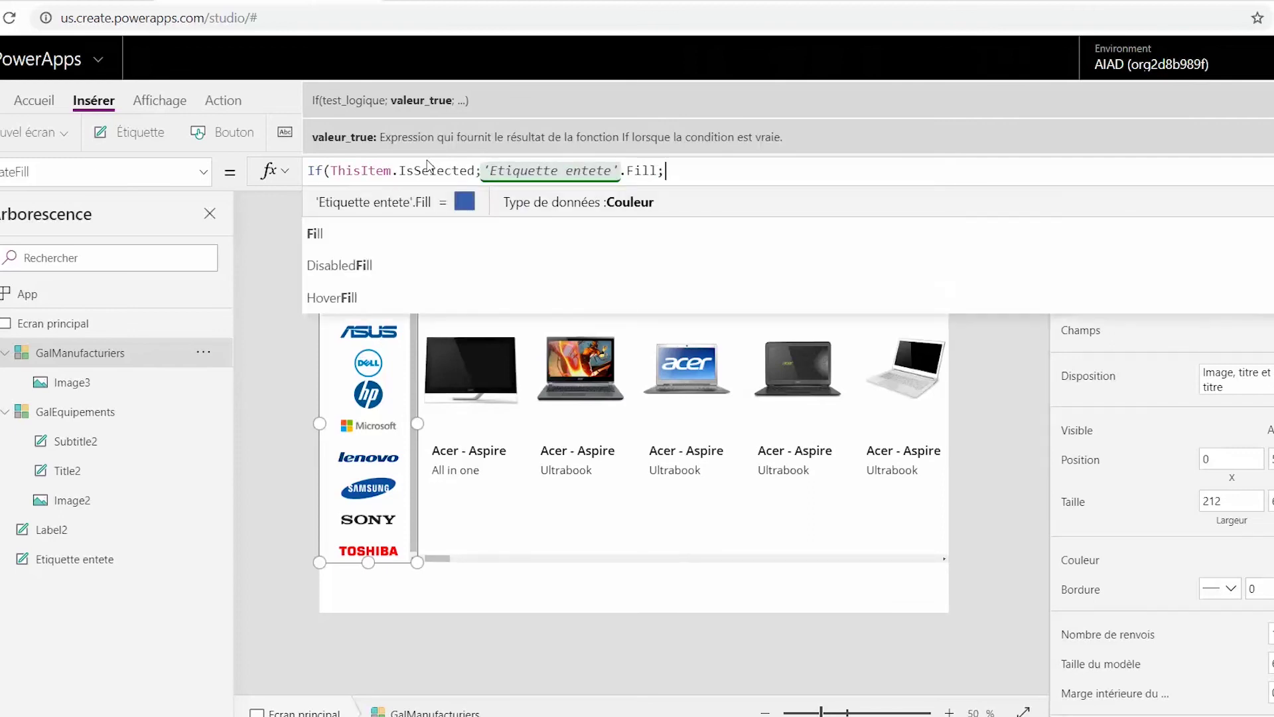
- Complete the If formula with RGBA(0;0;0;0) as the fill value for manufacturers that are not selected
{"action": "type", "text": "RGB"}
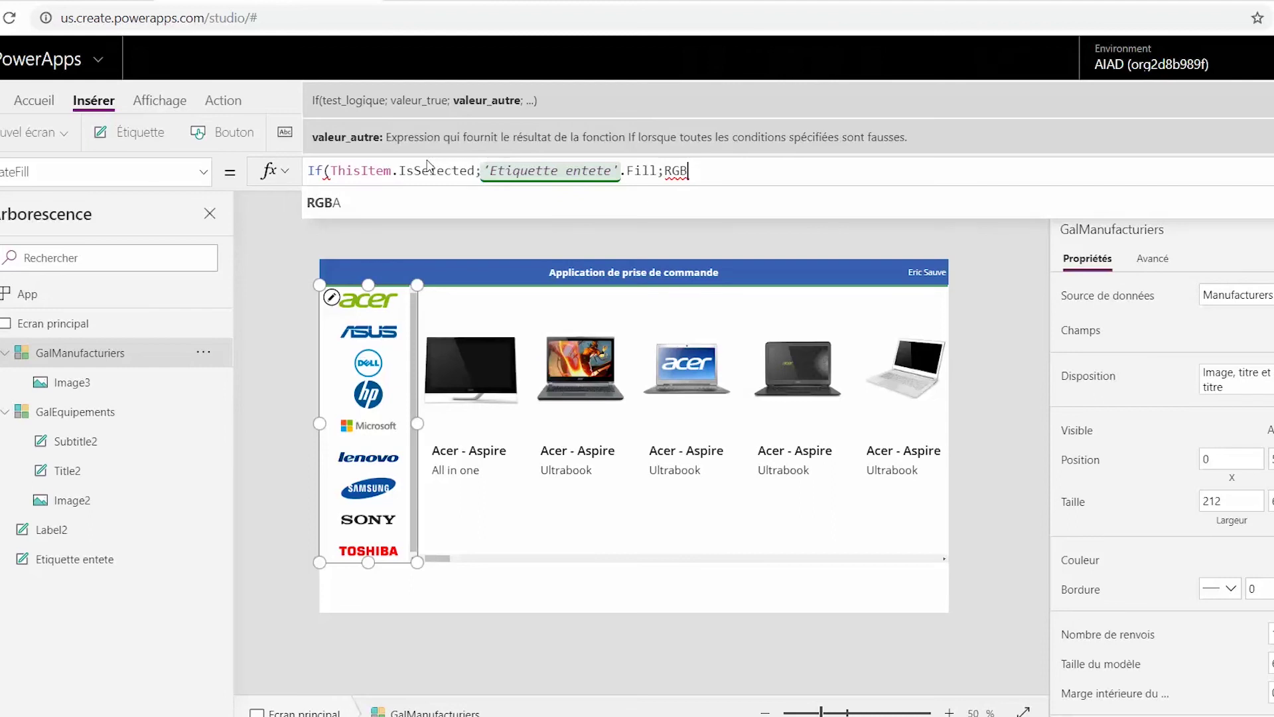
{"action": "type", "text": "A("}
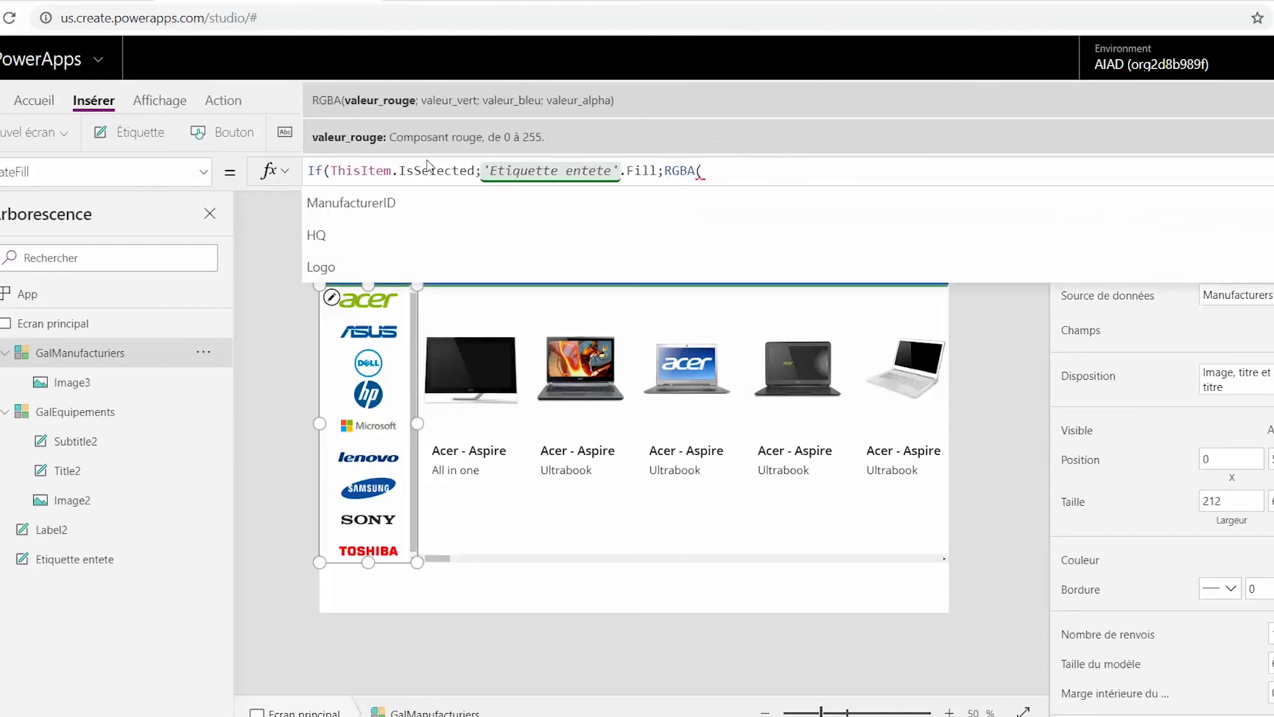
{"action": "type", "text": "0,"}
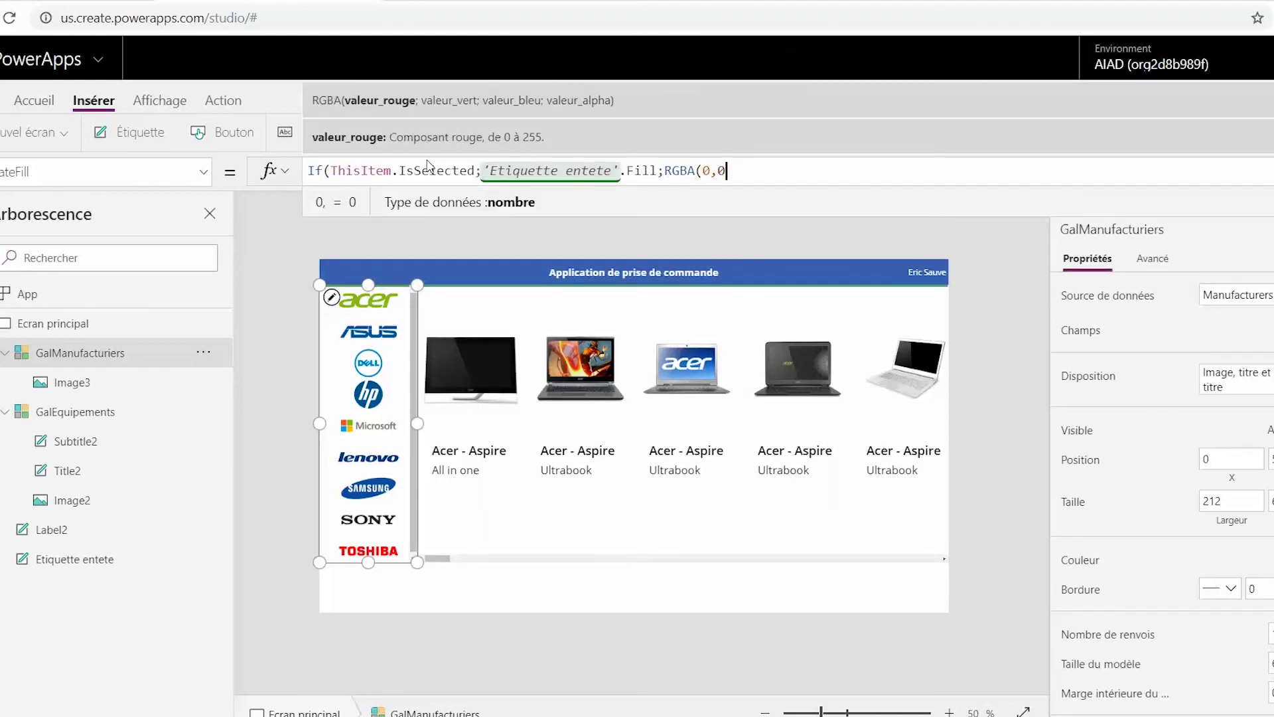
{"action": "key", "text": "BackSpace"}
{"action": "type", "text": ";0;0;0"}
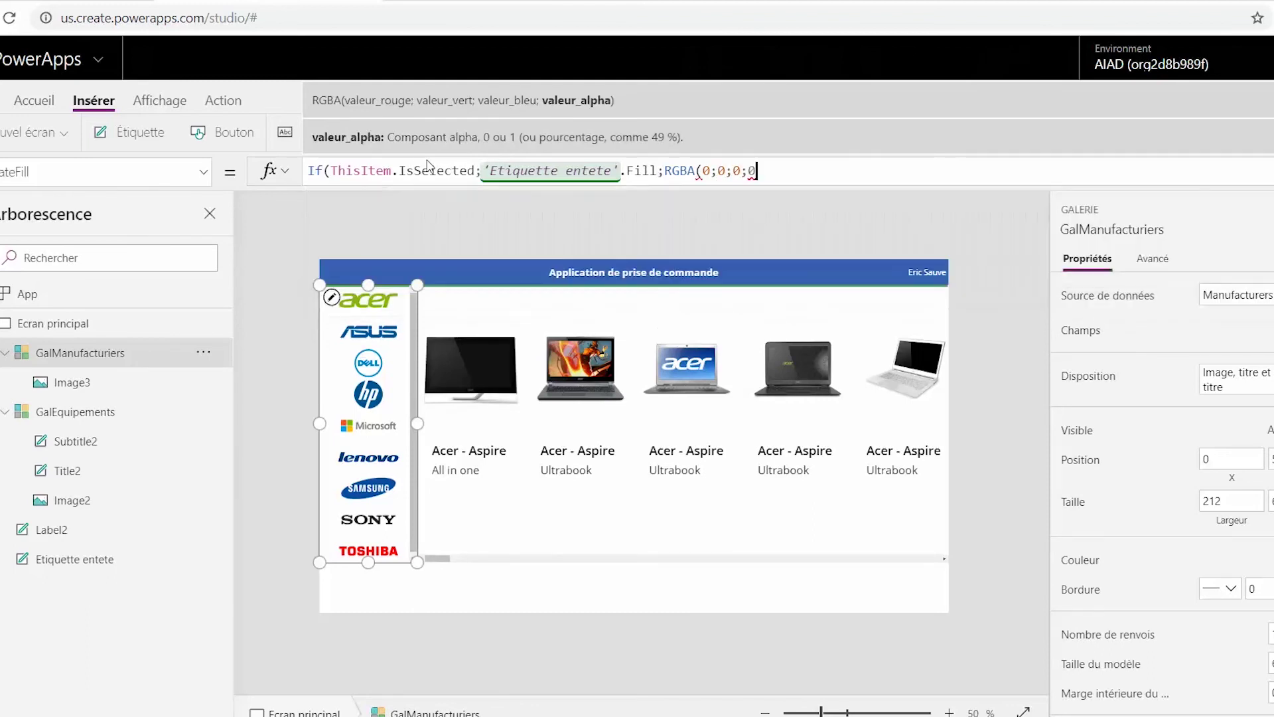
{"action": "type", "text": ")"}
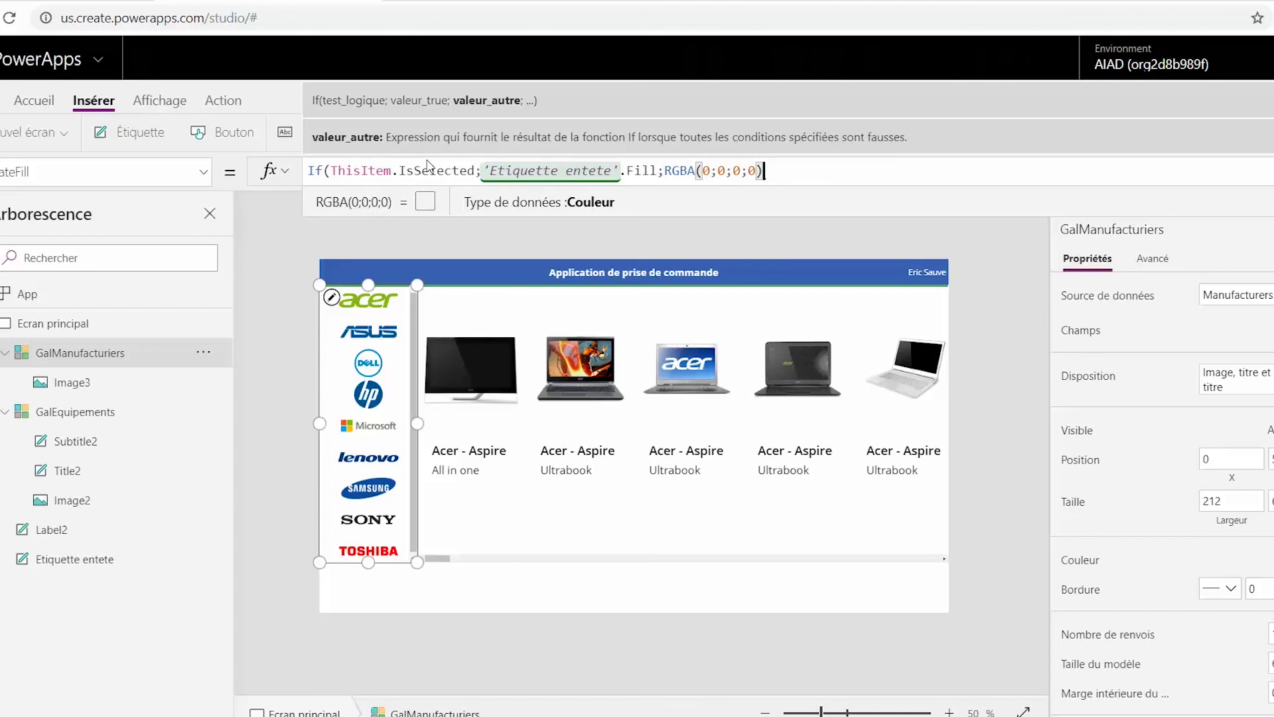
{"action": "type", "text": ")"}
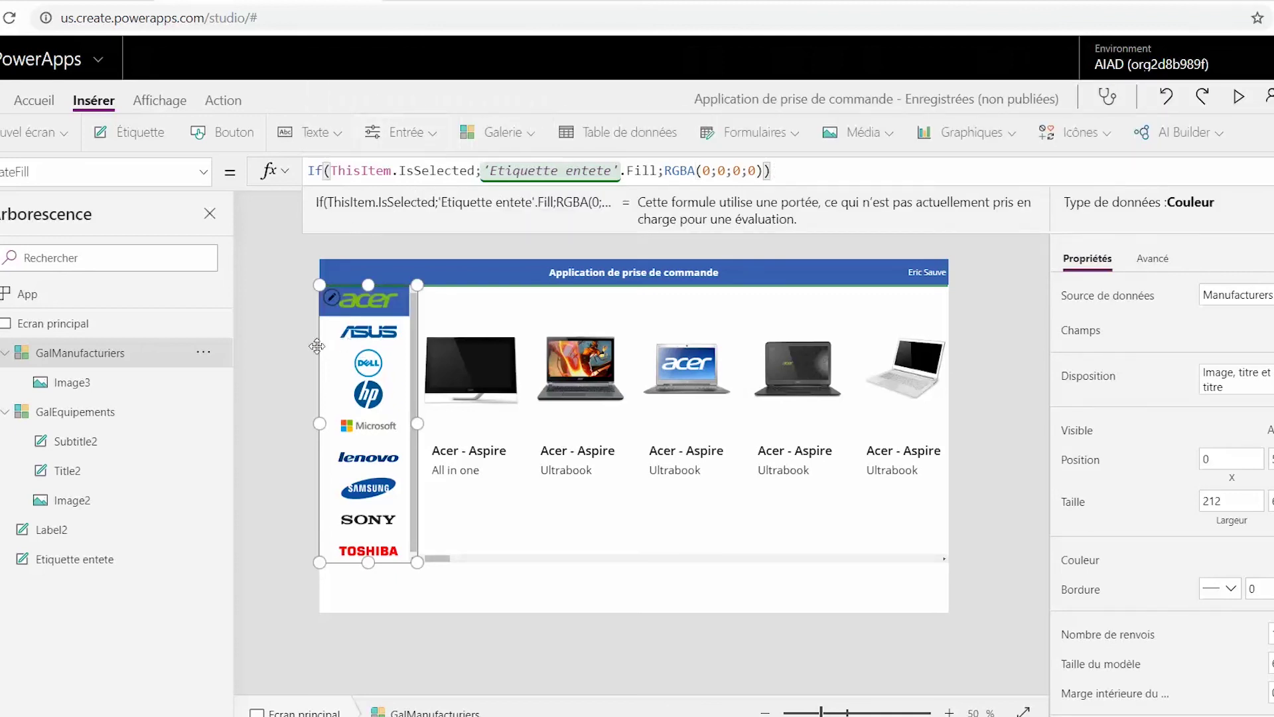
- Preview the app, test the highlight by selecting Asus, Dell, HP and Microsoft, then return to editing
{"action": "left_click", "coordinate": [1239, 97]}
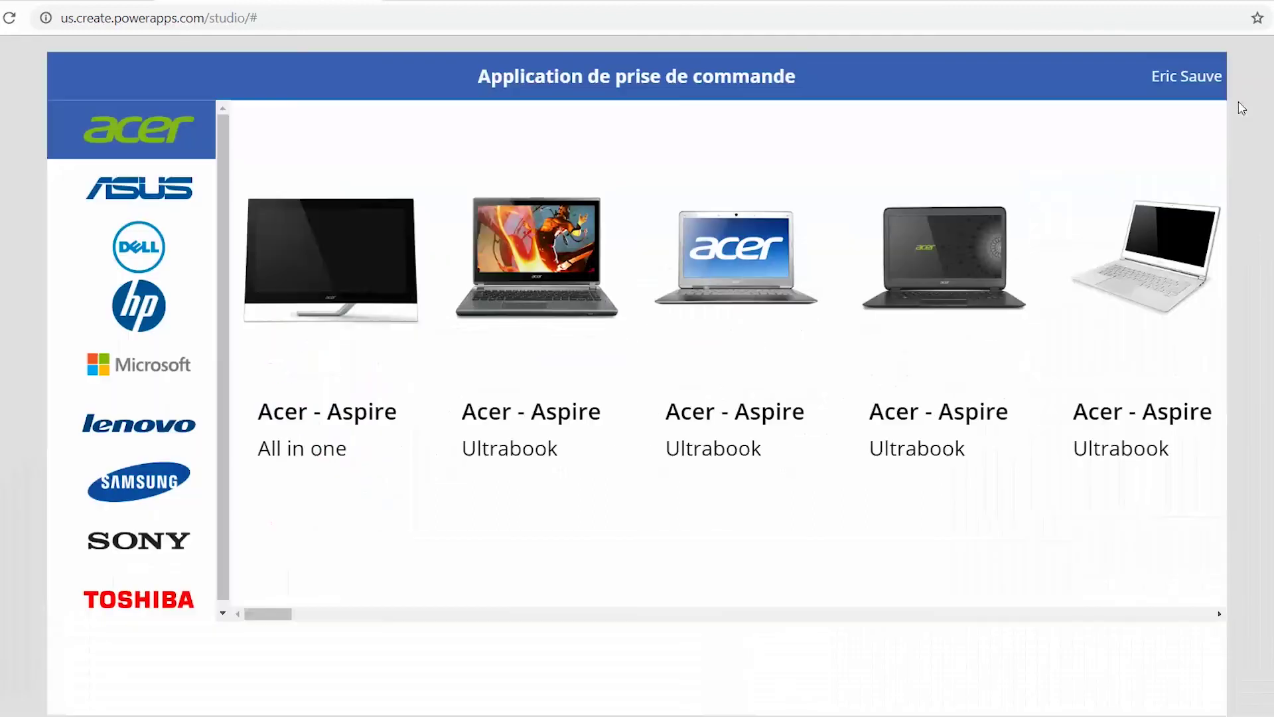
{"action": "left_click", "coordinate": [147, 191]}
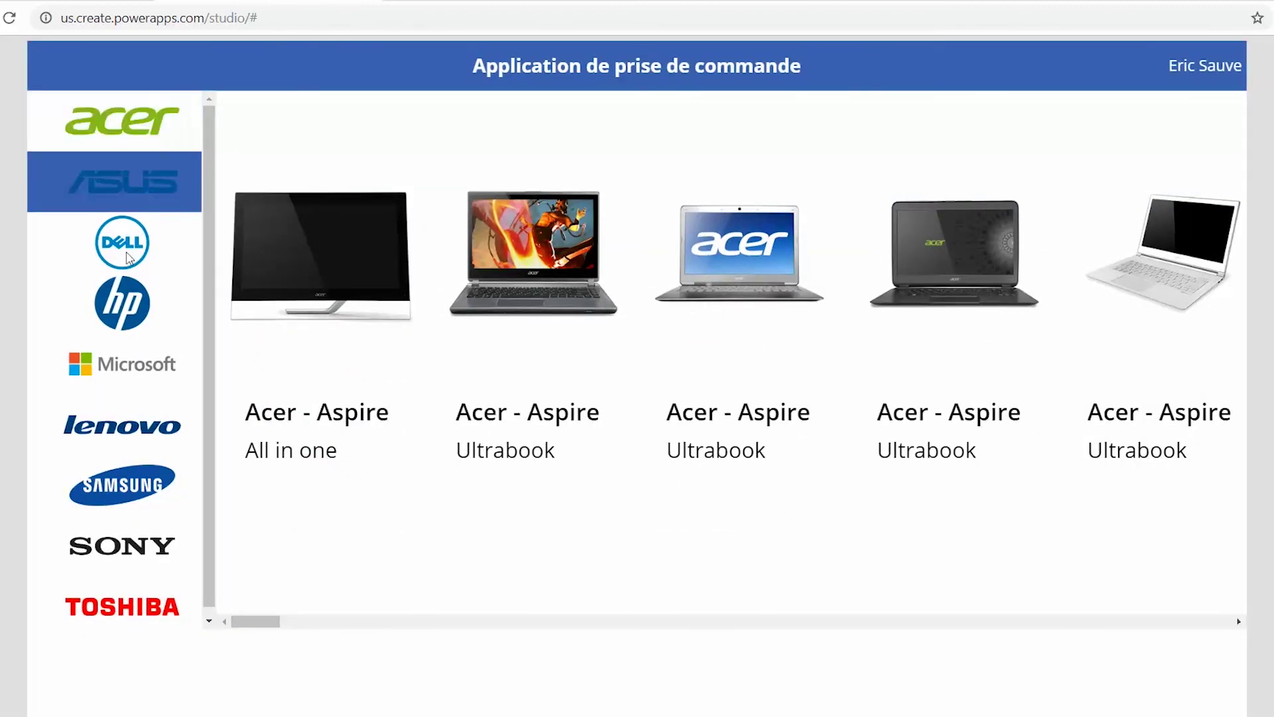
{"action": "left_click", "coordinate": [129, 259]}
{"action": "left_click", "coordinate": [119, 322]}
{"action": "left_click", "coordinate": [118, 368]}
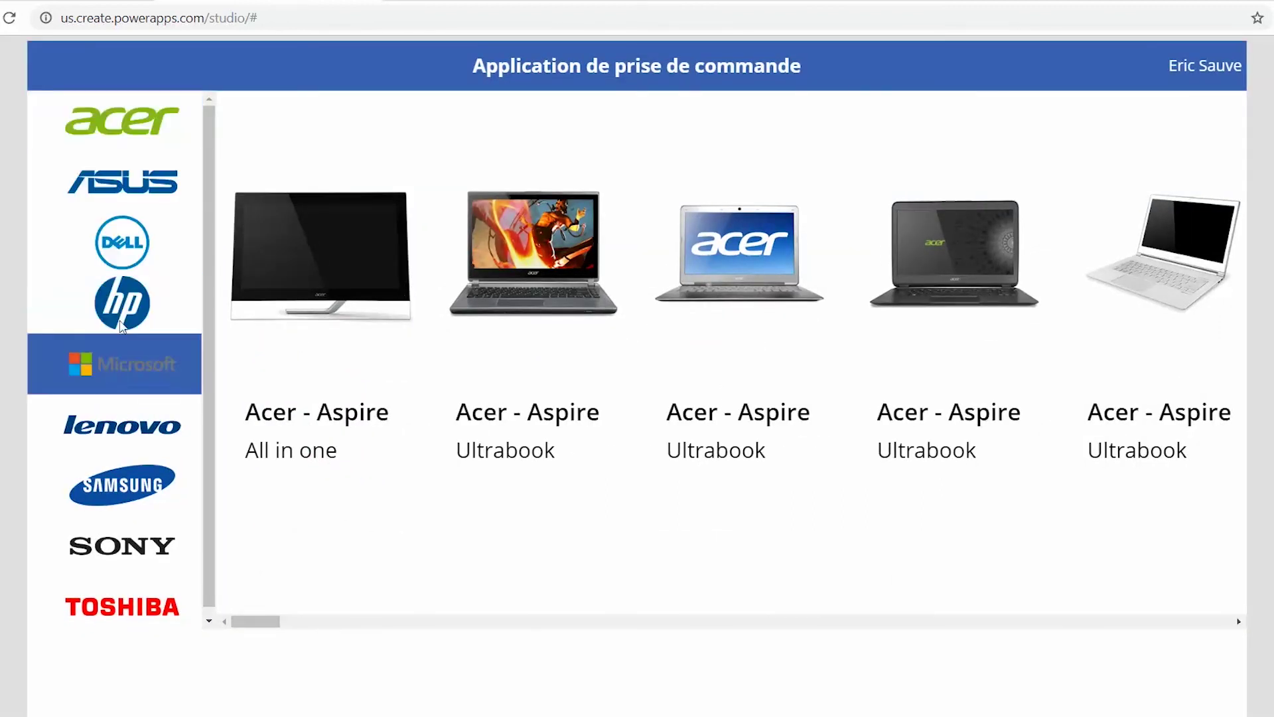
{"action": "left_click", "coordinate": [127, 308]}
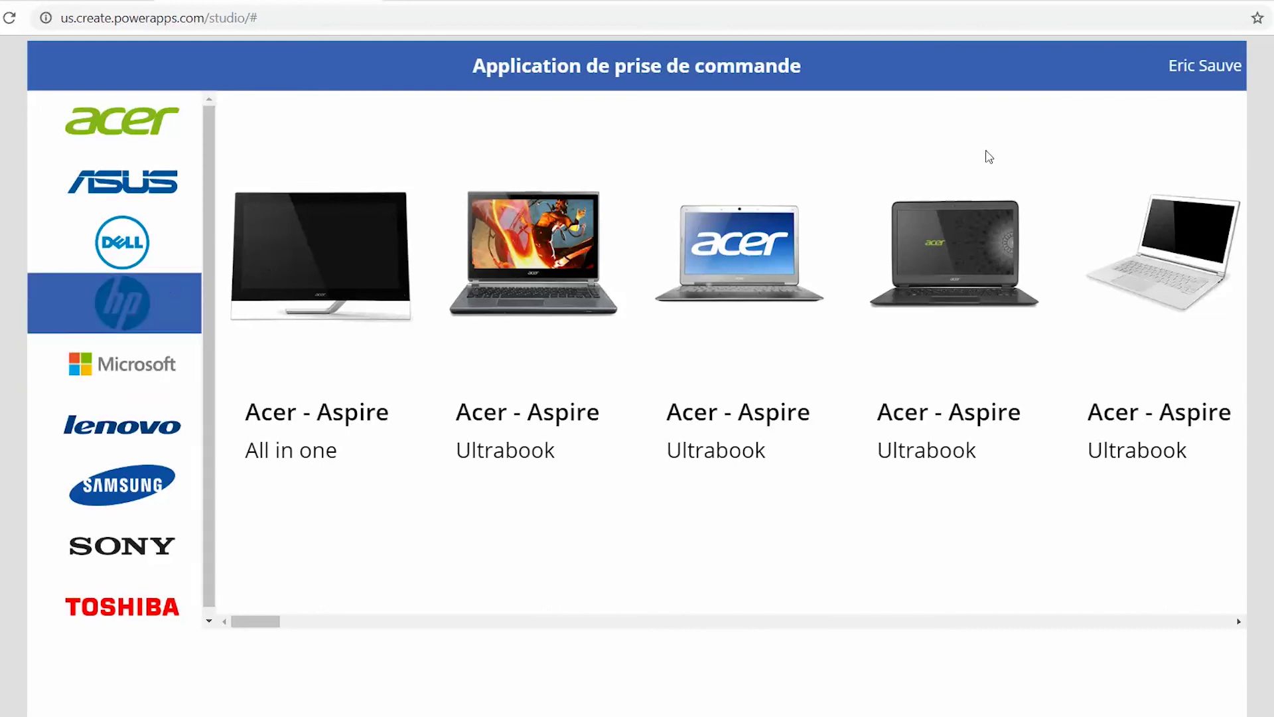
{"action": "key", "text": "Escape"}
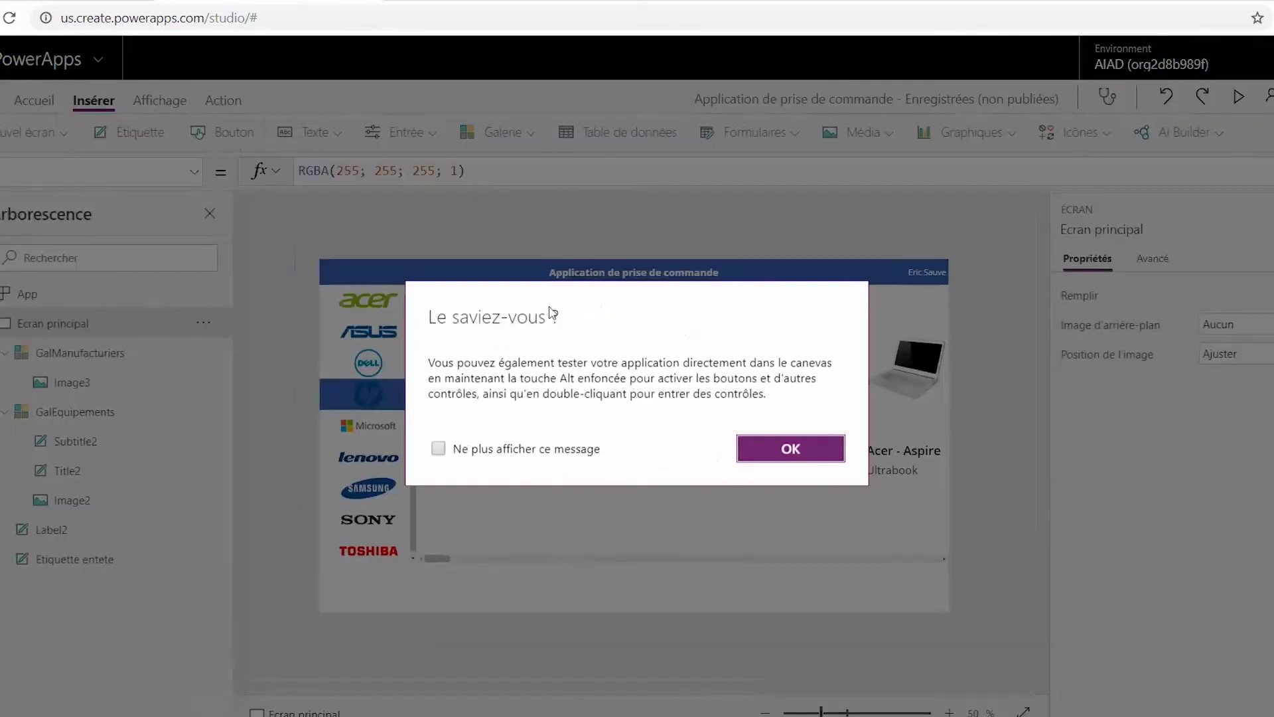
{"action": "left_click", "coordinate": [790, 448]}
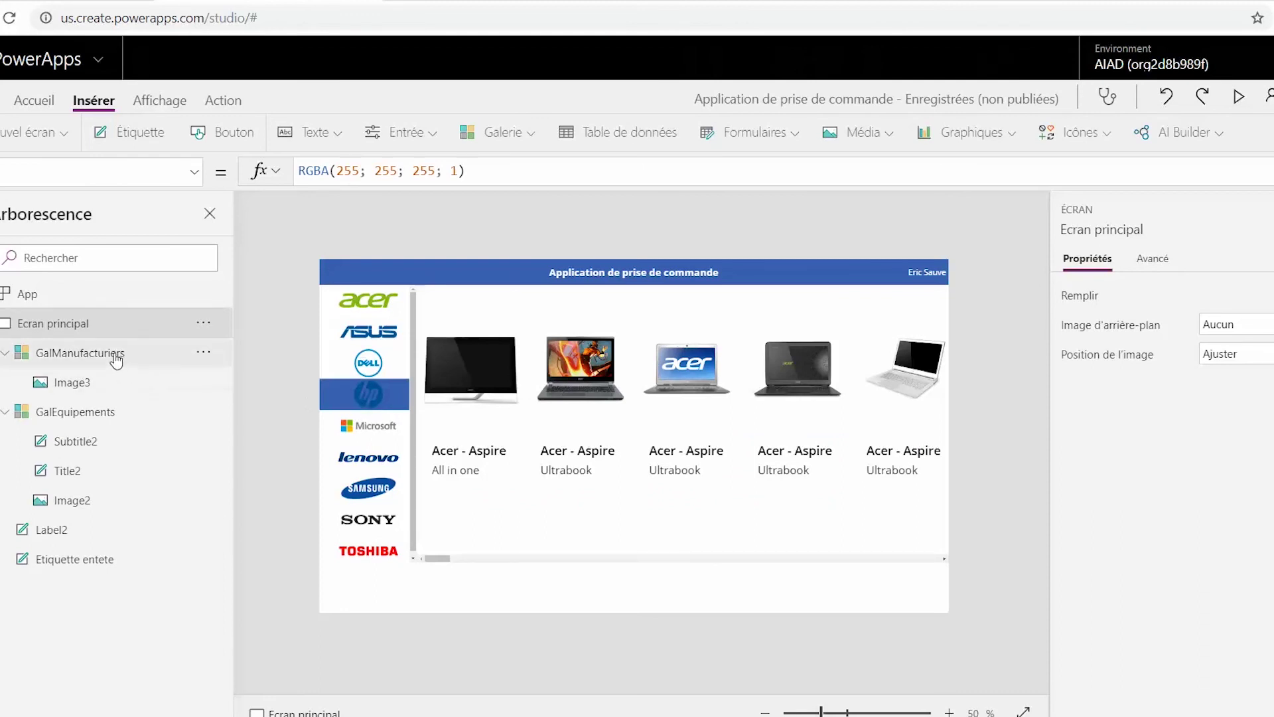
- Insert the ColorFade function around 'Etiquette entete'.Fill in the TemplateFill formula of GalManufacturiers
{"action": "left_click", "coordinate": [113, 353]}
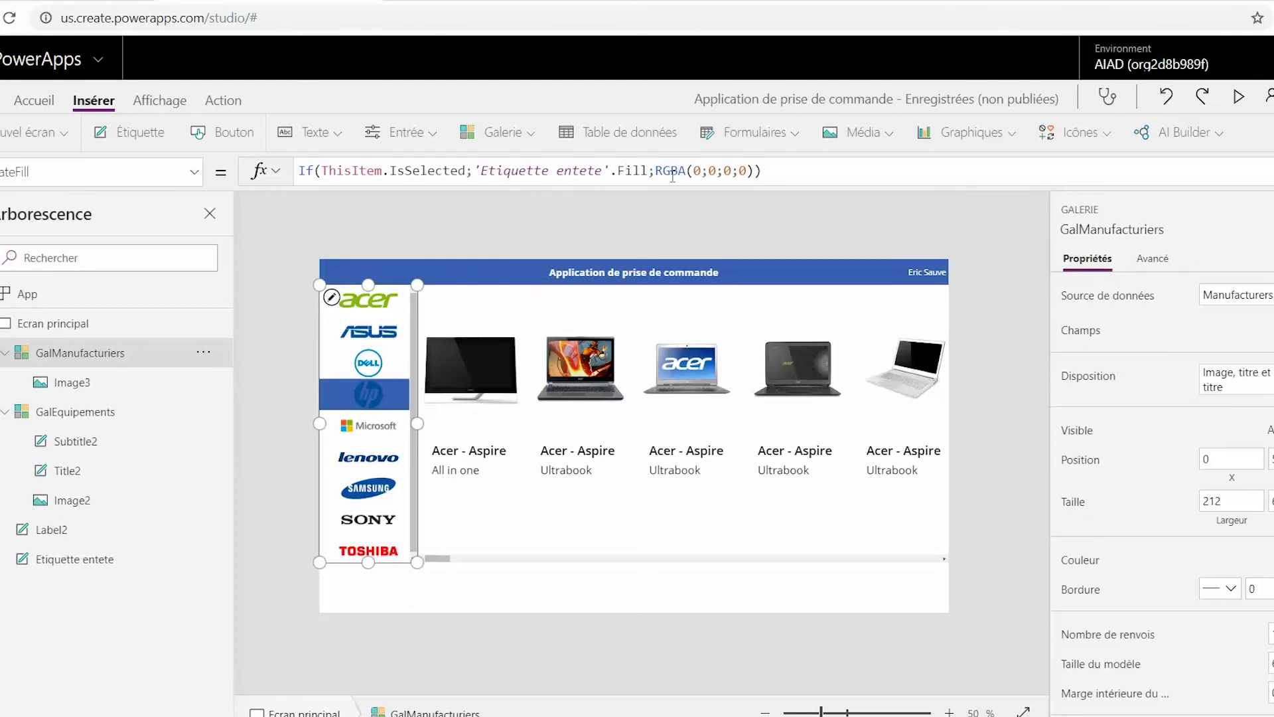
{"action": "left_click", "coordinate": [479, 172]}
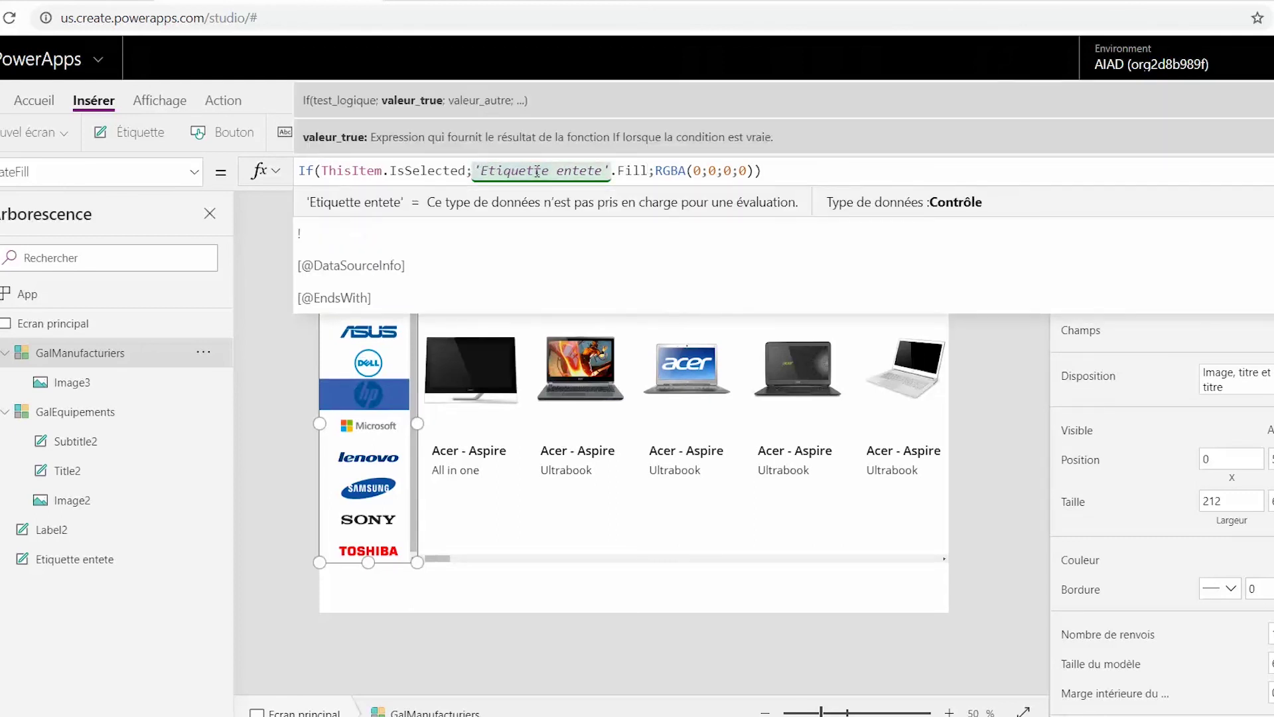
{"action": "type", "text": "Colo"}
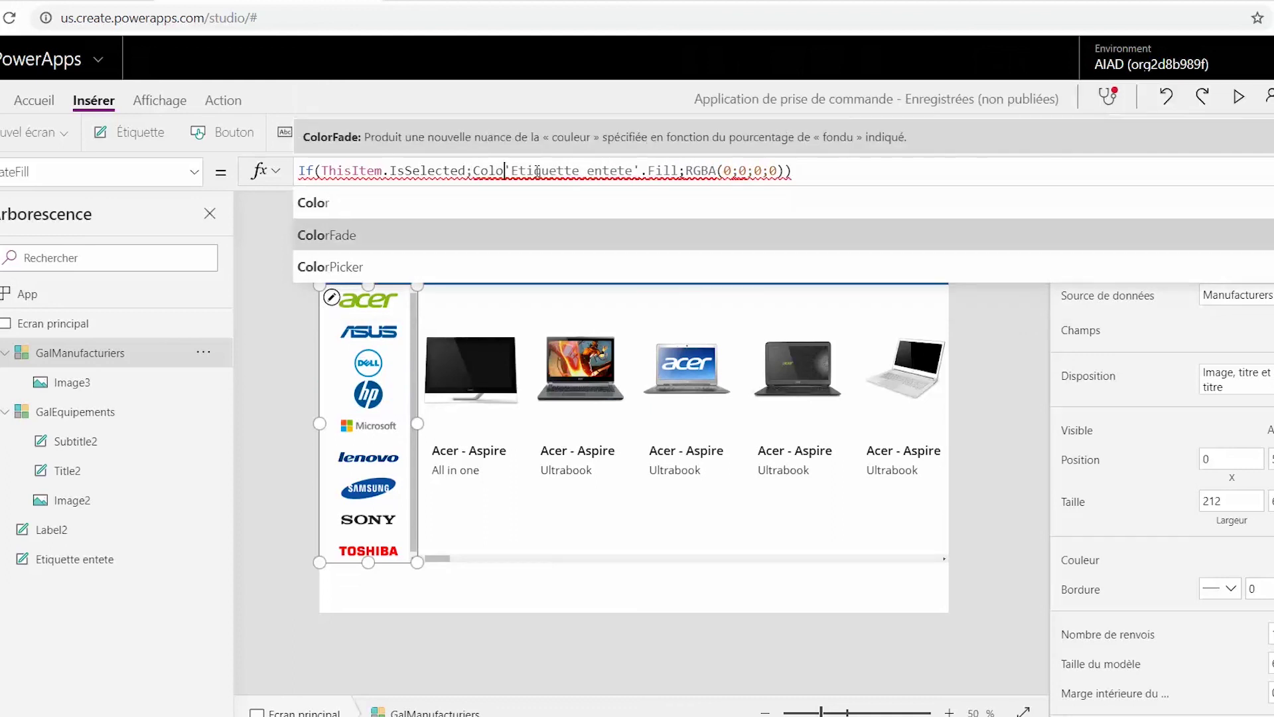
{"action": "key", "text": "Tab"}
{"action": "key", "text": "ctrl+Right"}
{"action": "key", "text": "ctrl+Right"}
{"action": "key", "text": "ctrl+Right"}
{"action": "key", "text": "ctrl+Right"}
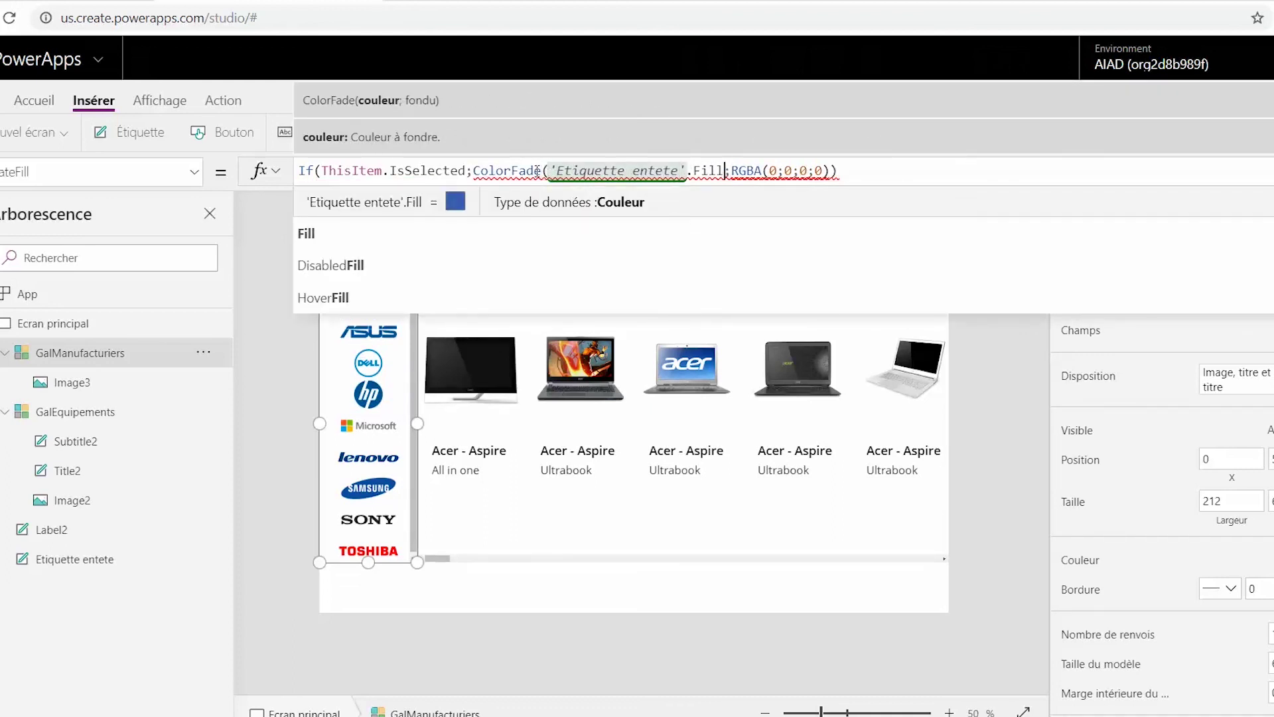
- Complete the ColorFade call with a fade argument of 10% and a closing parenthesis
{"action": "type", "text": ";"}
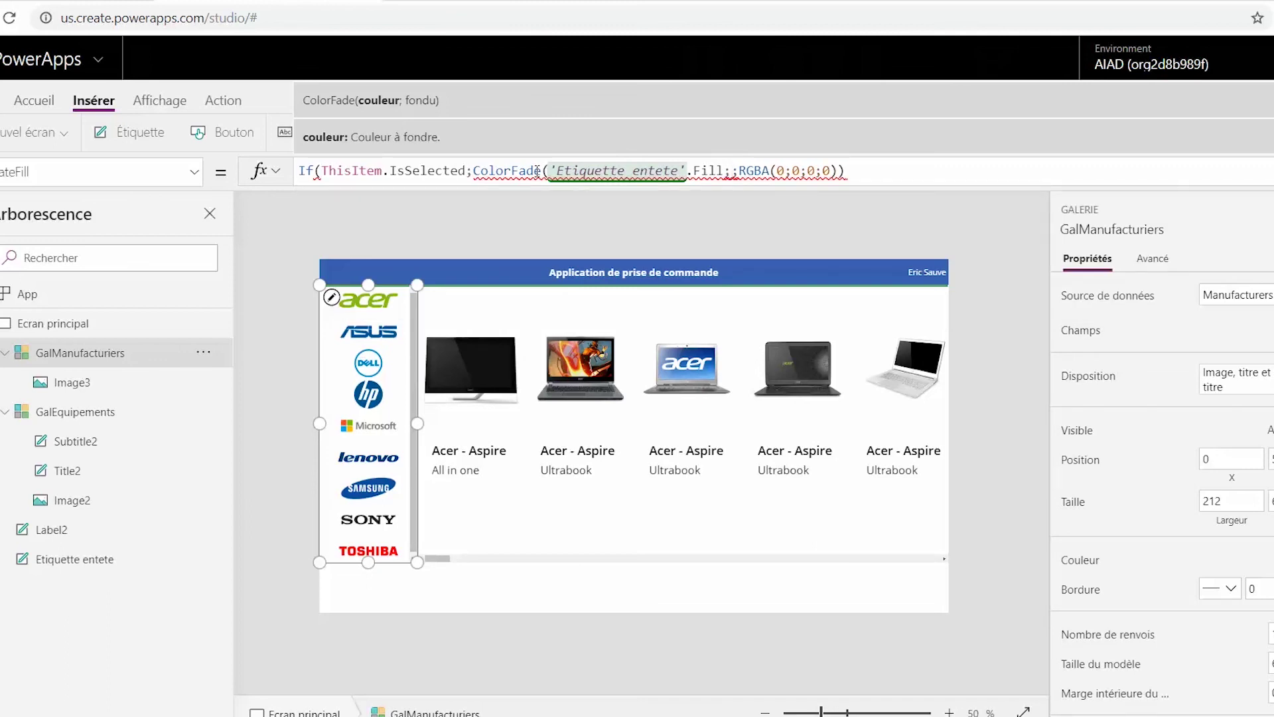
{"action": "type", "text": "0"}
{"action": "key", "text": "BackSpace"}
{"action": "type", "text": "10)"}
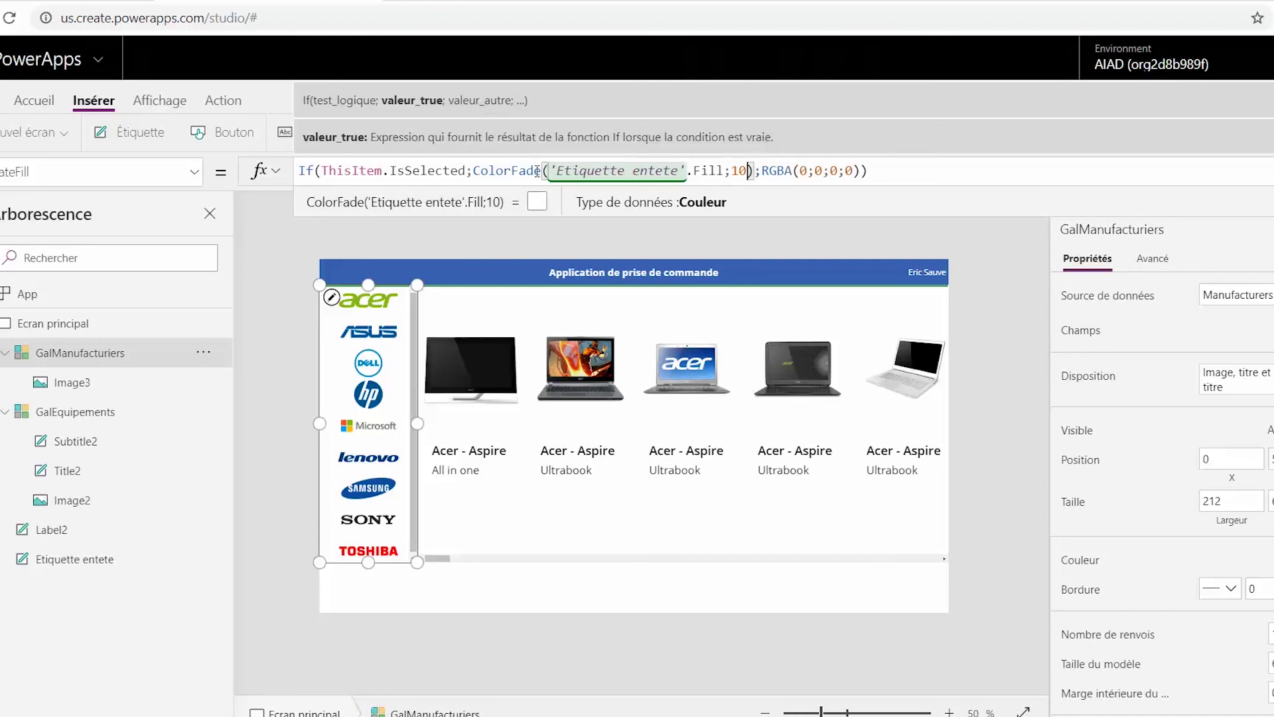
{"action": "type", "text": "%"}
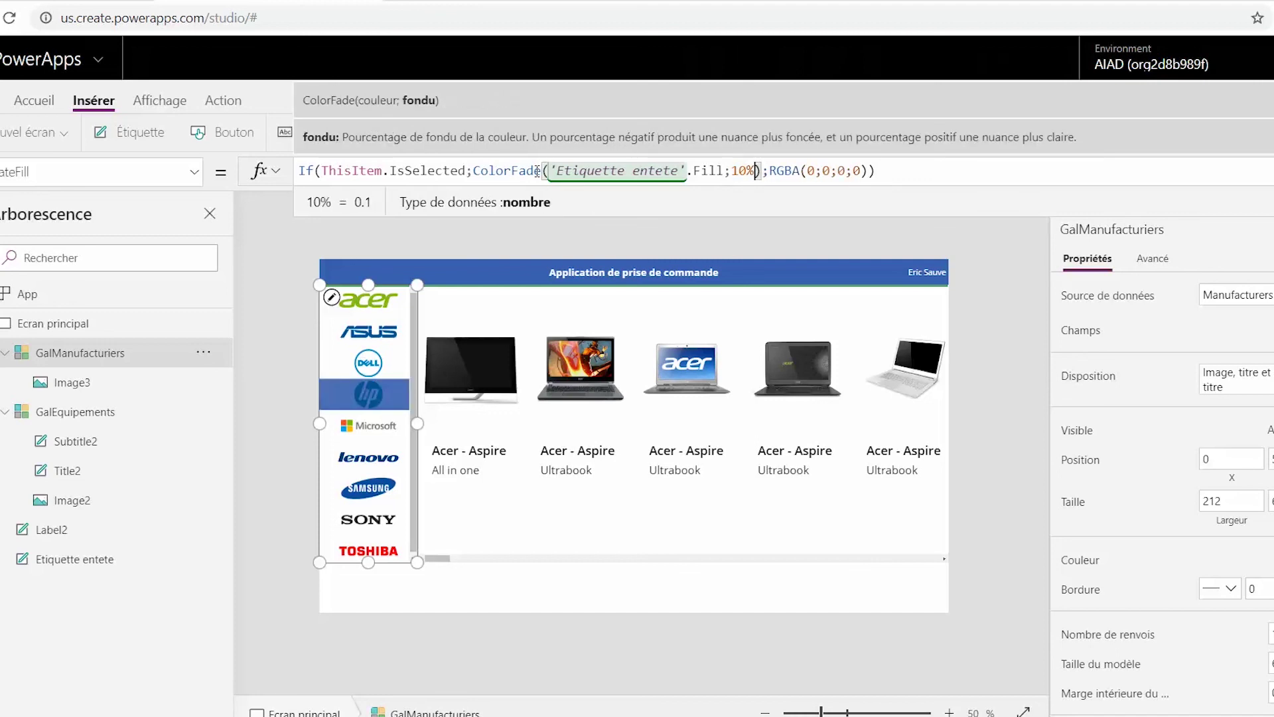
- Try a ColorFade percentage of 5%, then set it to 70% for a lighter highlight
{"action": "key", "text": "Left"}
{"action": "key", "text": "shift+Left"}
{"action": "key", "text": "shift+Left"}
{"action": "type", "text": "5"}
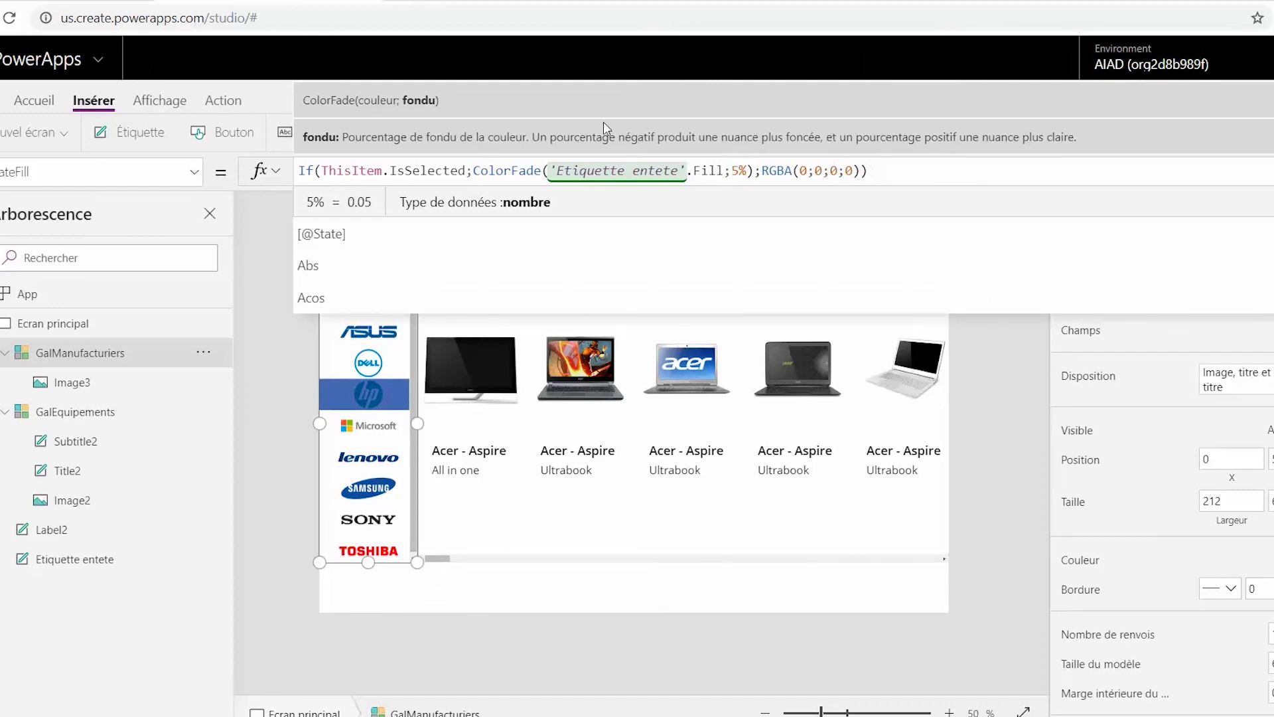
{"action": "key", "text": "shift+Left"}
{"action": "type", "text": "70"}
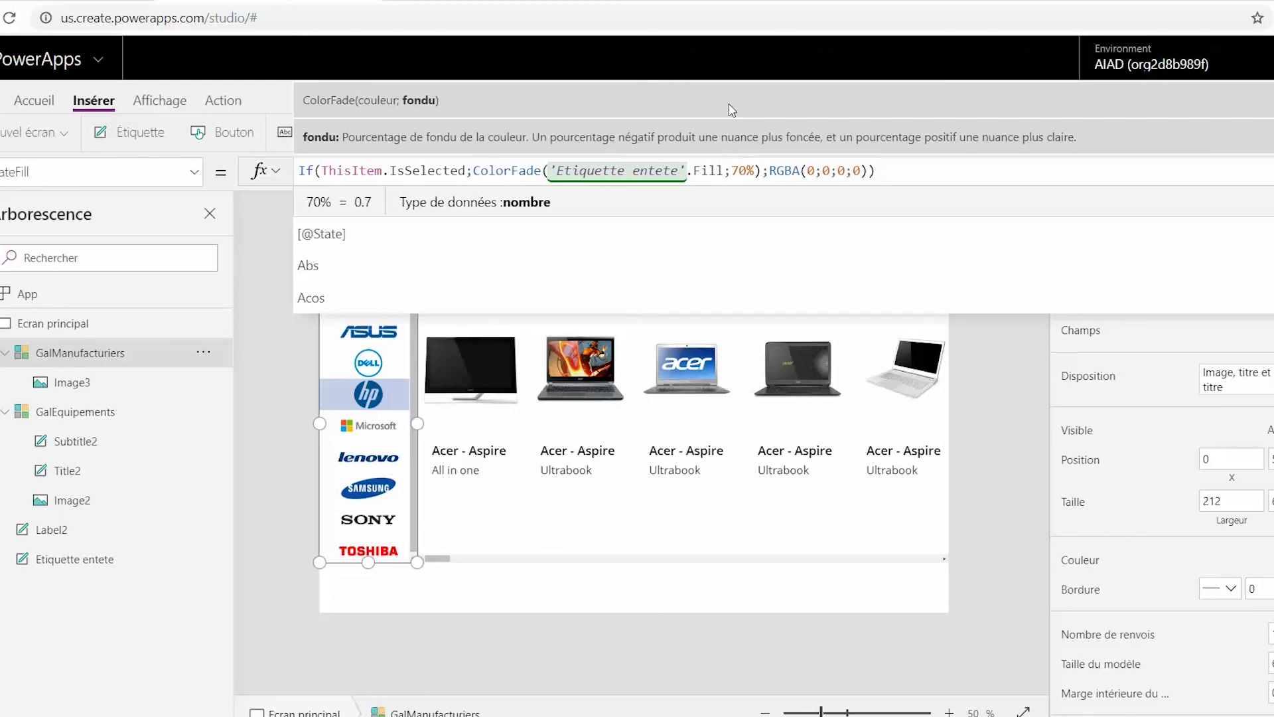
- Preview the app and test the faded highlight by selecting Asus and HP in the manufacturers gallery
{"action": "left_click", "coordinate": [602, 604]}
{"action": "left_click", "coordinate": [1240, 98]}
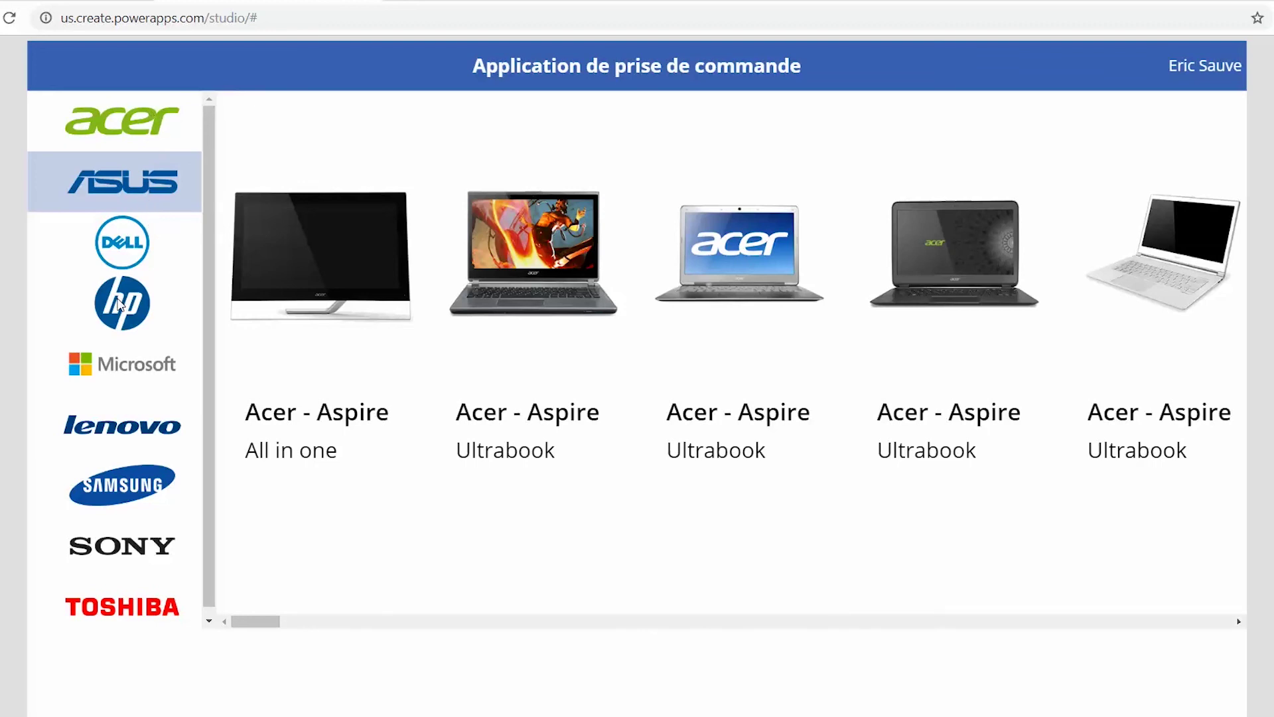
{"action": "left_click", "coordinate": [121, 304]}
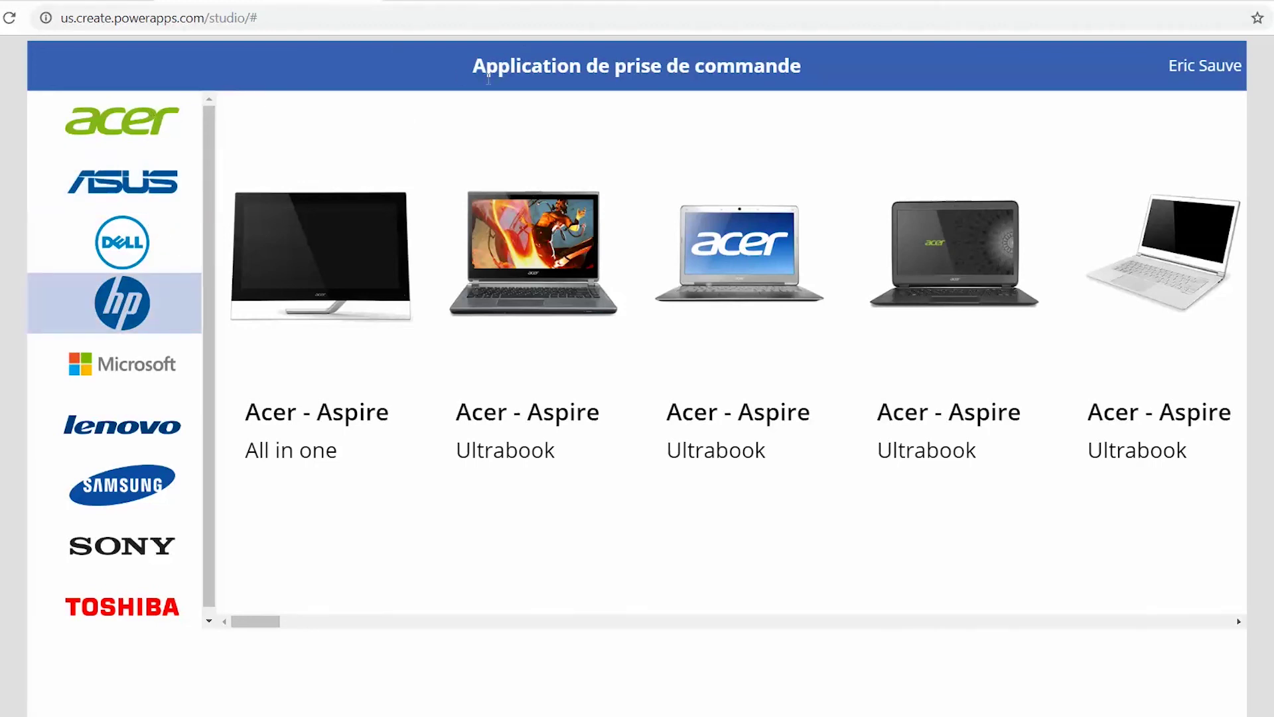